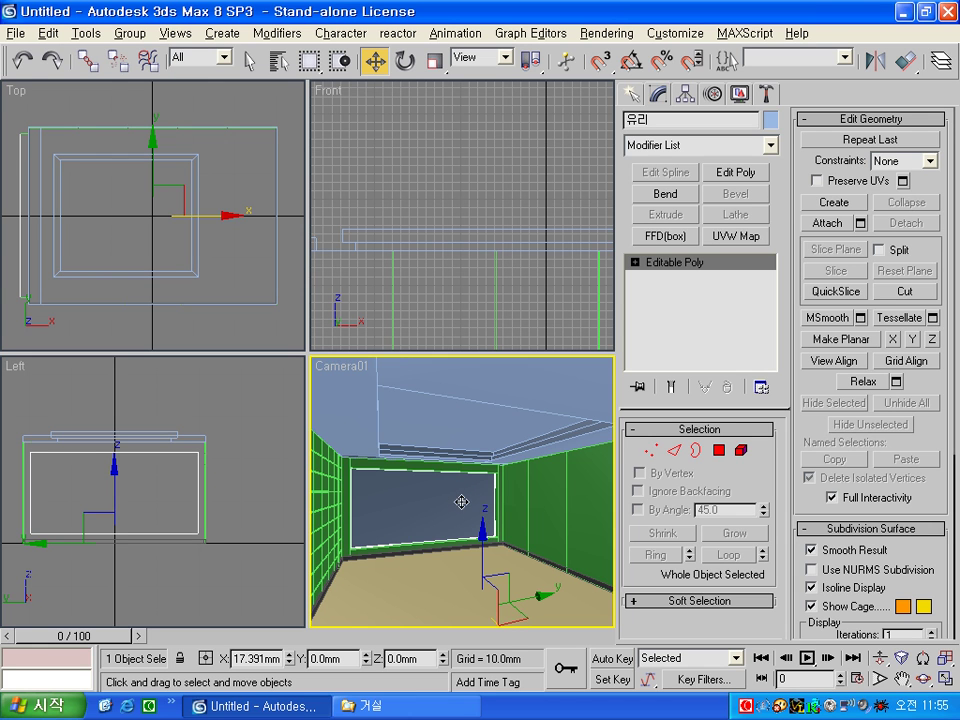
Isolate the glass pane 유리 with Alt+Q so it appears alone in every viewport
{"action": "key", "text": "semicolon"}
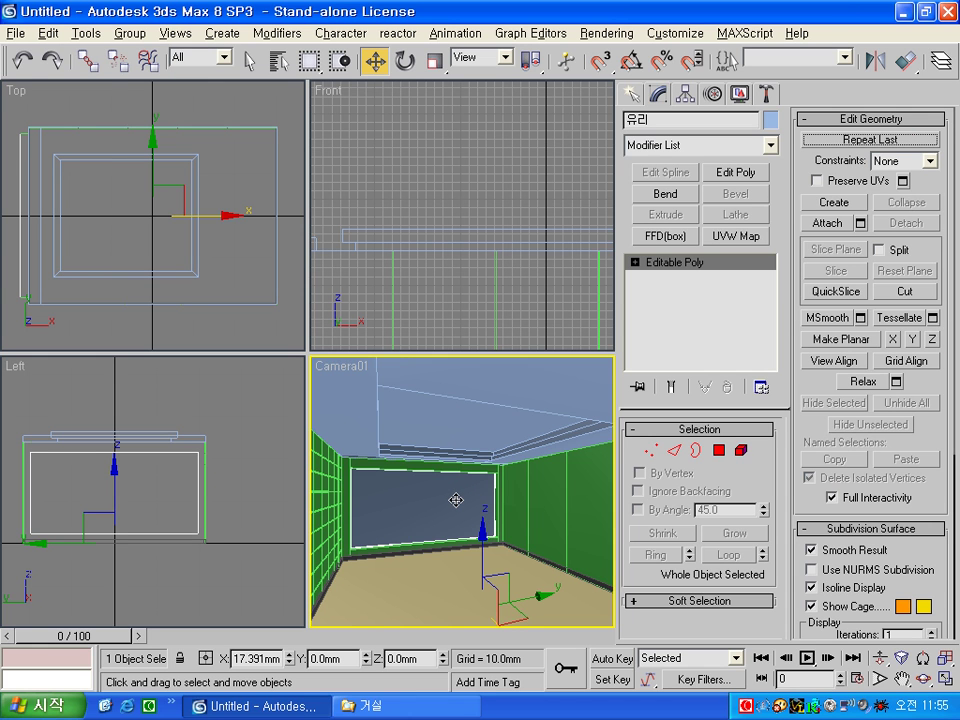
{"action": "key", "text": "alt+q"}
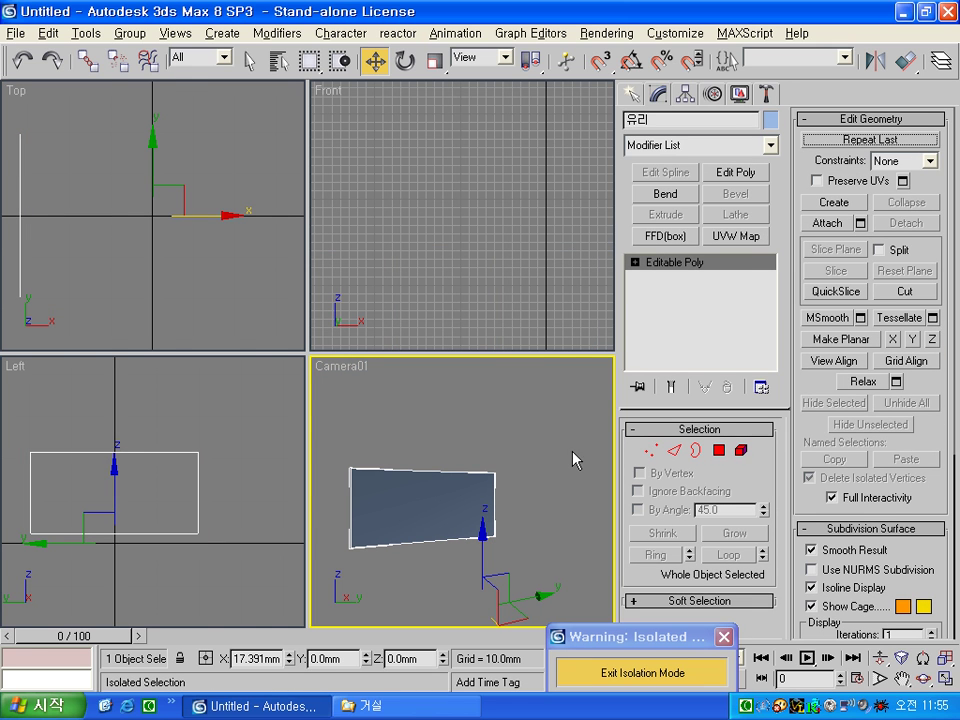
With endpoint snap on, draw Rectangle01 (1925 x 3948.833 mm) over the glass pane in the Left view
{"action": "left_click", "coordinate": [601, 60]}
{"action": "right_click", "coordinate": [601, 60]}
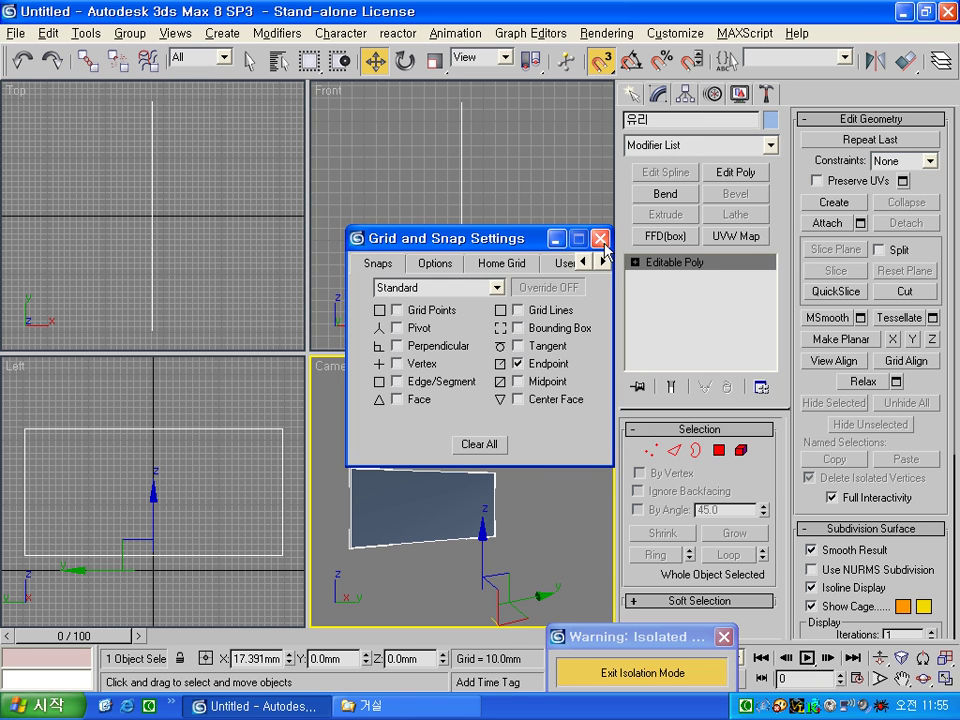
{"action": "left_click", "coordinate": [601, 238]}
{"action": "left_click", "coordinate": [633, 93]}
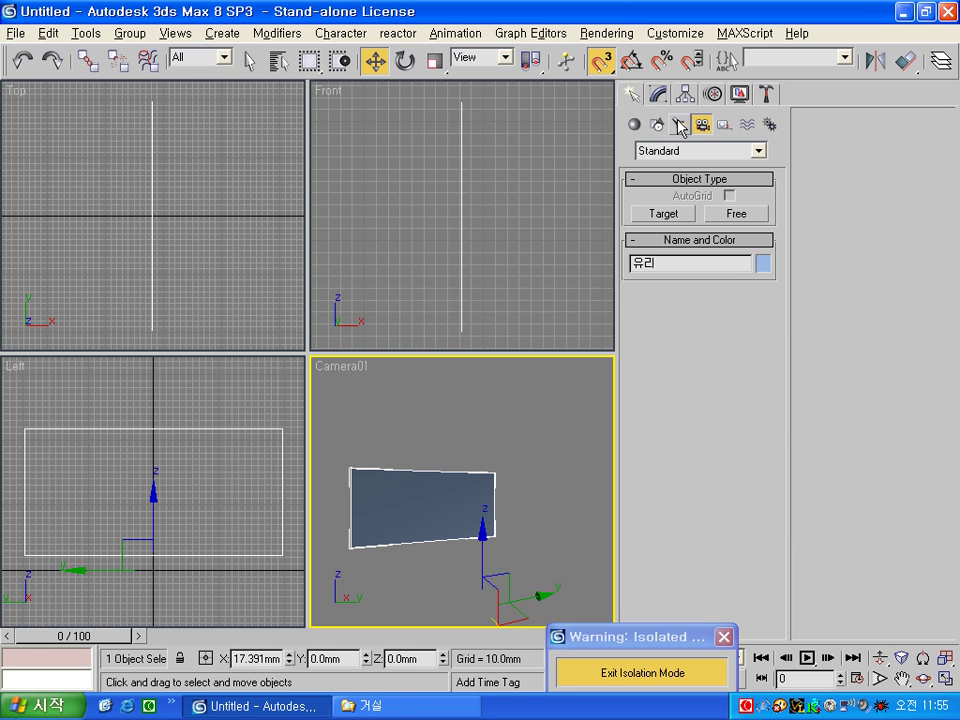
{"action": "left_click", "coordinate": [657, 125]}
{"action": "left_click", "coordinate": [750, 231]}
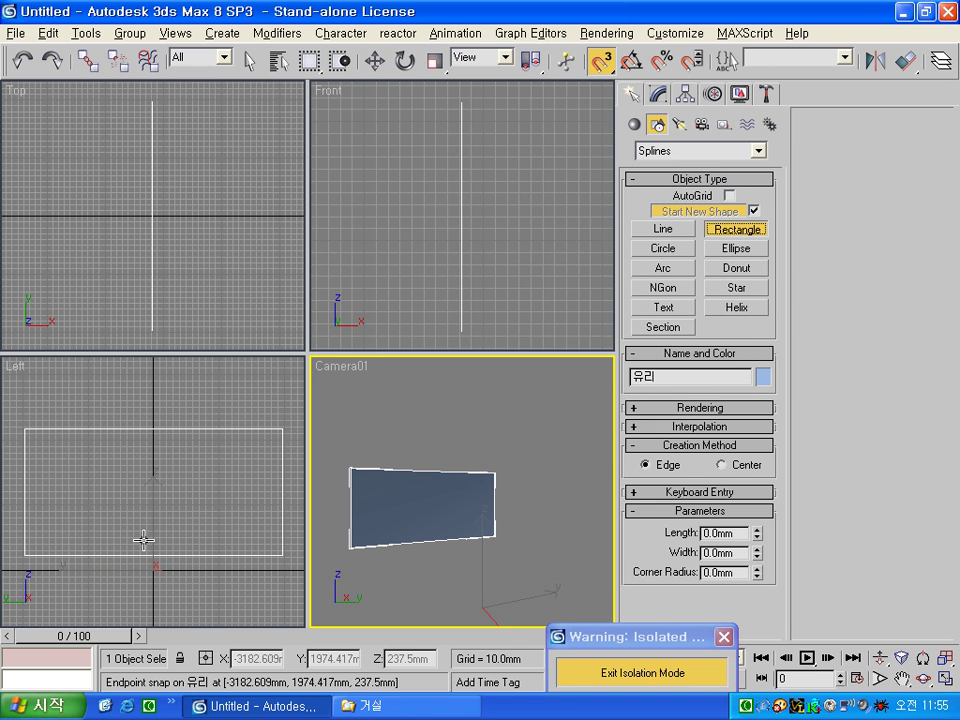
{"action": "left_click", "coordinate": [24, 554]}
{"action": "mouse_move", "coordinate": [24, 554]}
{"action": "left_mouse_down"}
{"action": "mouse_move", "coordinate": [259, 407]}
{"action": "mouse_move", "coordinate": [283, 429]}
{"action": "left_mouse_up"}
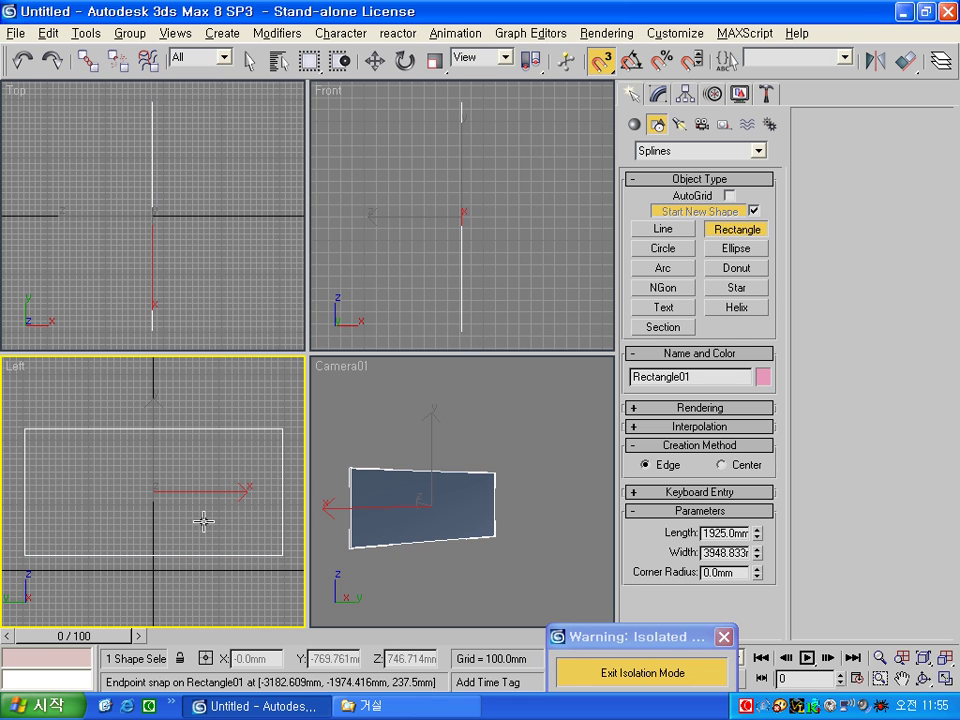
Turn snapping off and maximize the Left viewport
{"action": "key", "text": "w"}
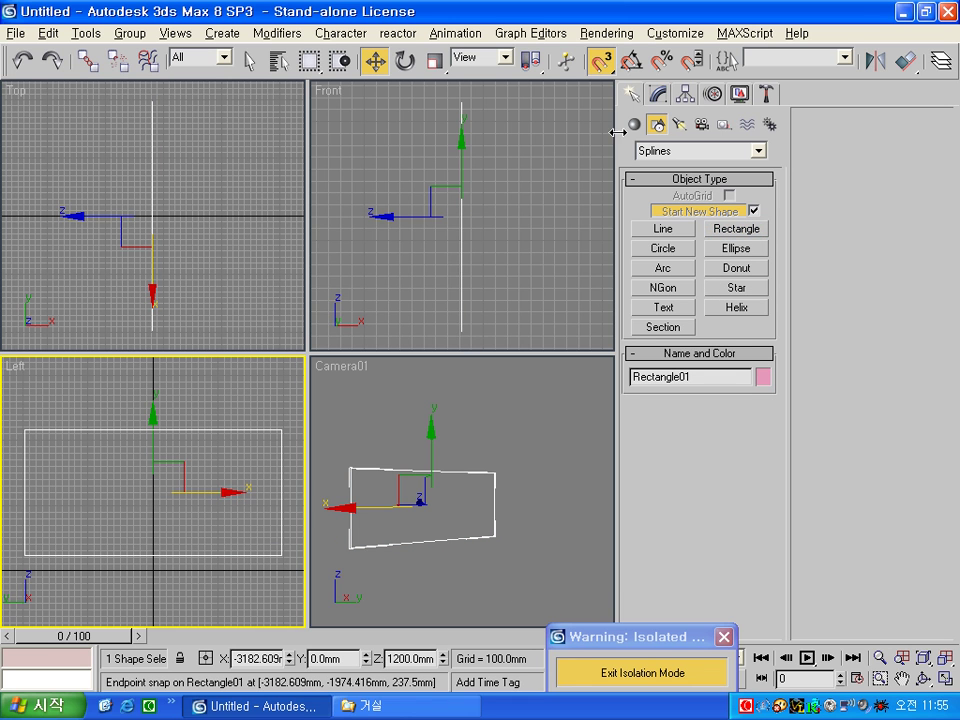
{"action": "left_click", "coordinate": [601, 62]}
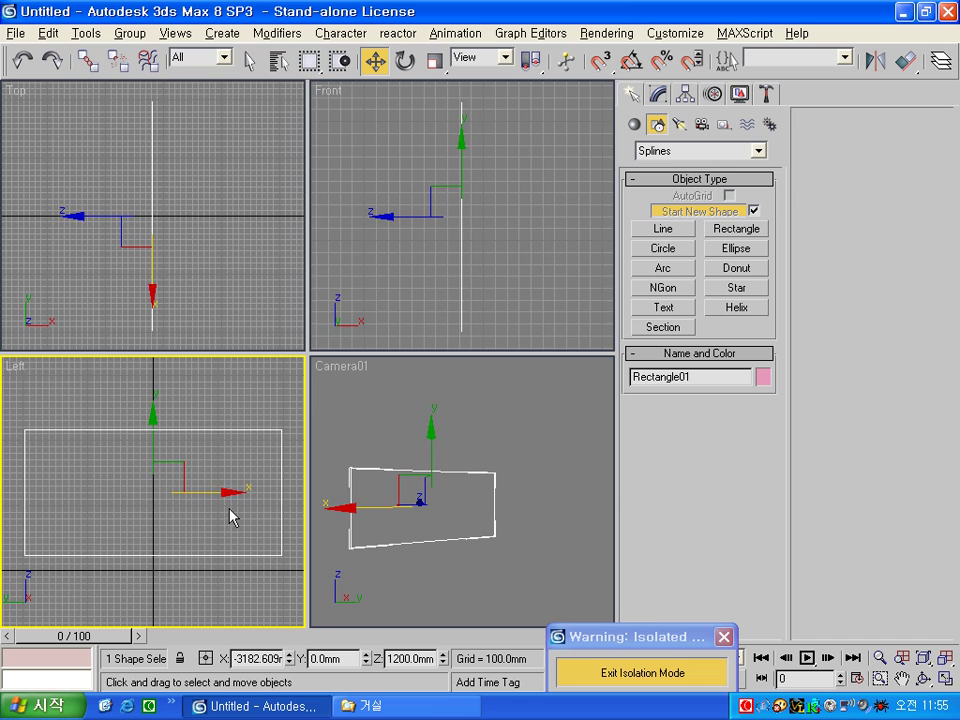
{"action": "key", "text": "alt+w"}
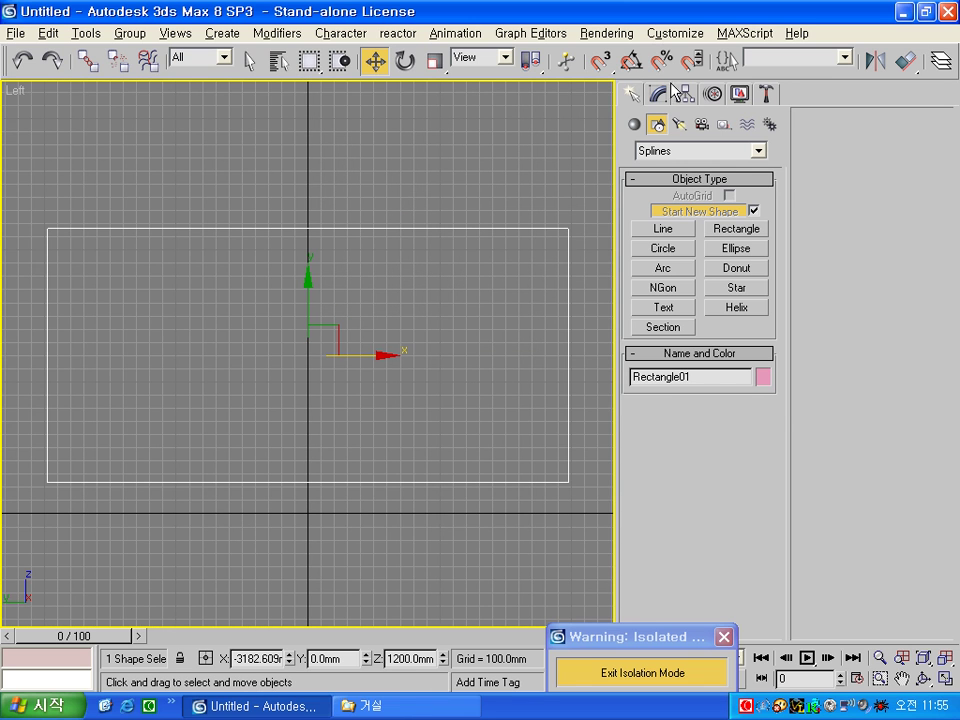
Add Edit Spline to Rectangle01 and pull its right vertices left into a narrow upright strip
{"action": "left_click", "coordinate": [660, 93]}
{"action": "left_click", "coordinate": [682, 176]}
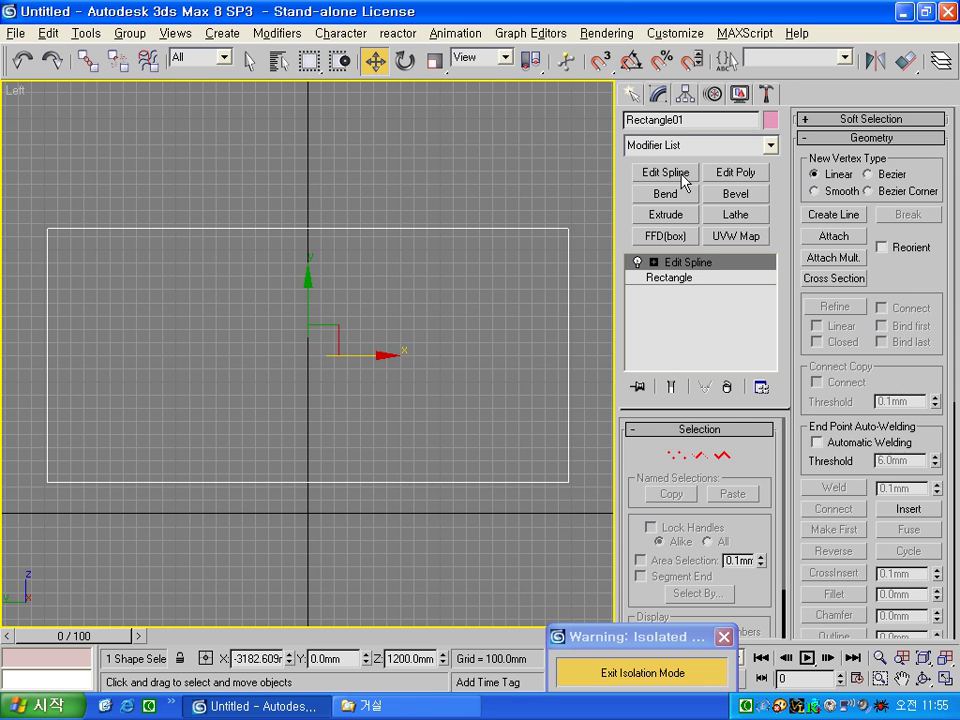
{"action": "left_click", "coordinate": [673, 453]}
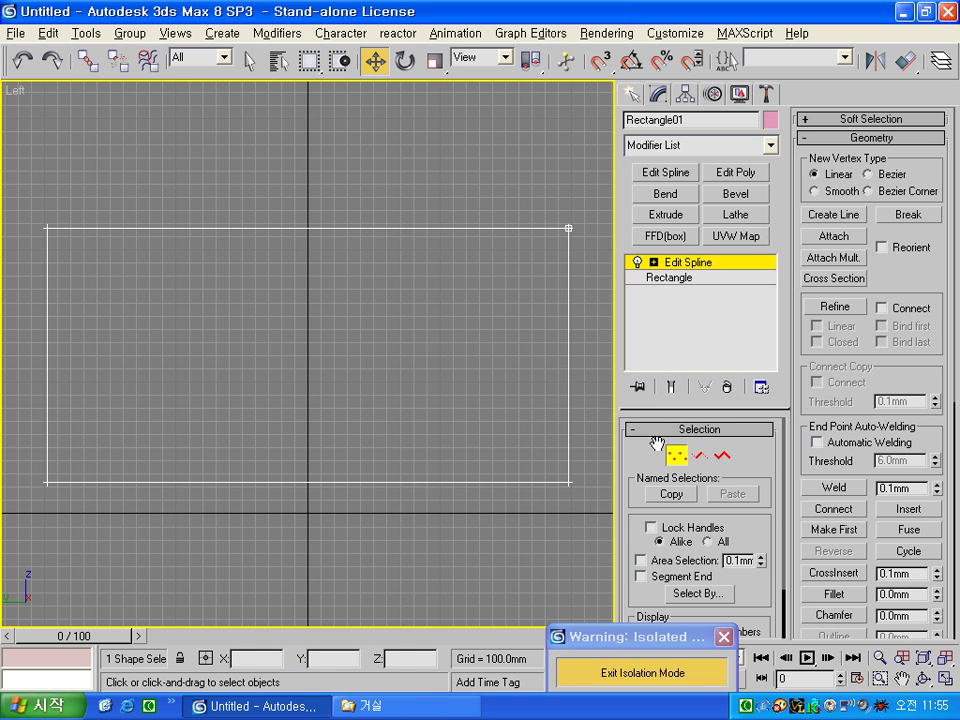
{"action": "mouse_move", "coordinate": [556, 535]}
{"action": "left_mouse_down"}
{"action": "mouse_move", "coordinate": [606, 197]}
{"action": "mouse_move", "coordinate": [507, 232]}
{"action": "mouse_move", "coordinate": [209, 239]}
{"action": "left_mouse_up"}
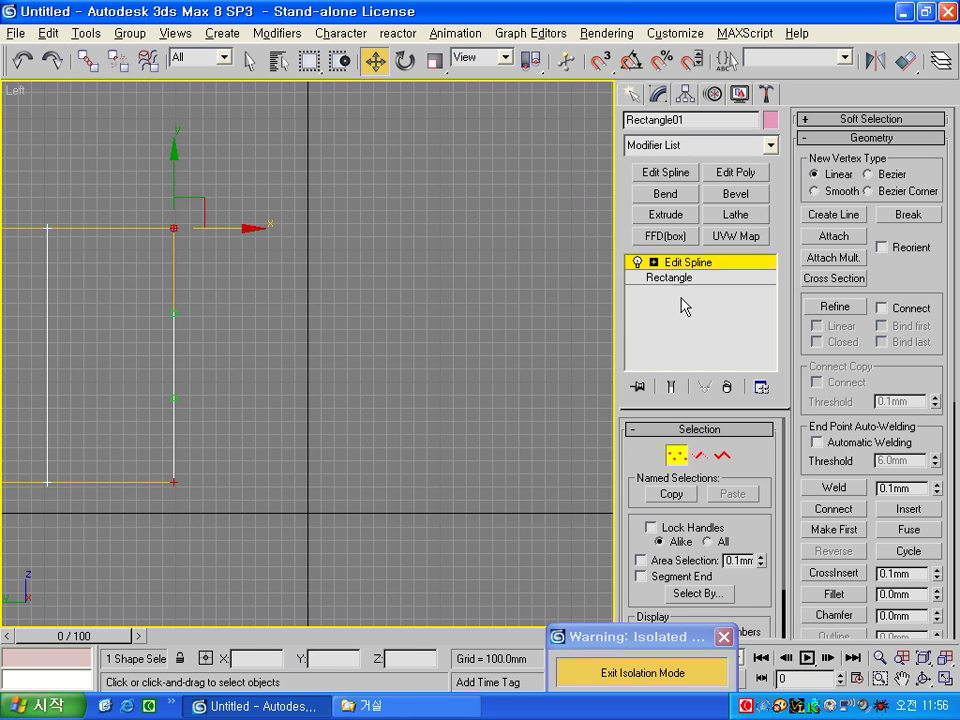
{"action": "left_click", "coordinate": [677, 455]}
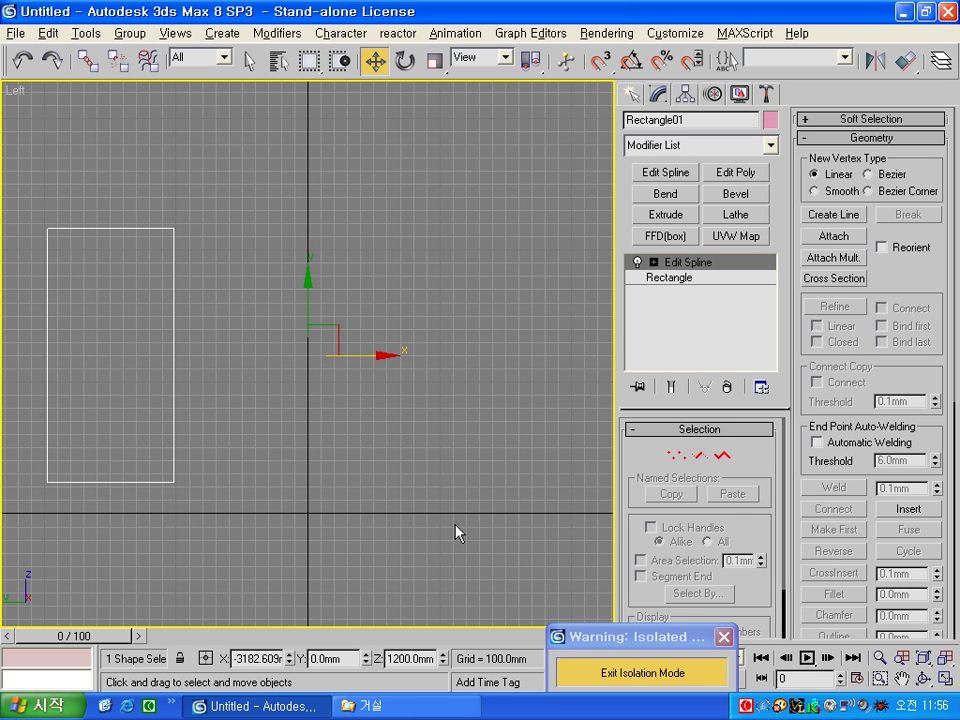
{"action": "left_click", "coordinate": [390, 535]}
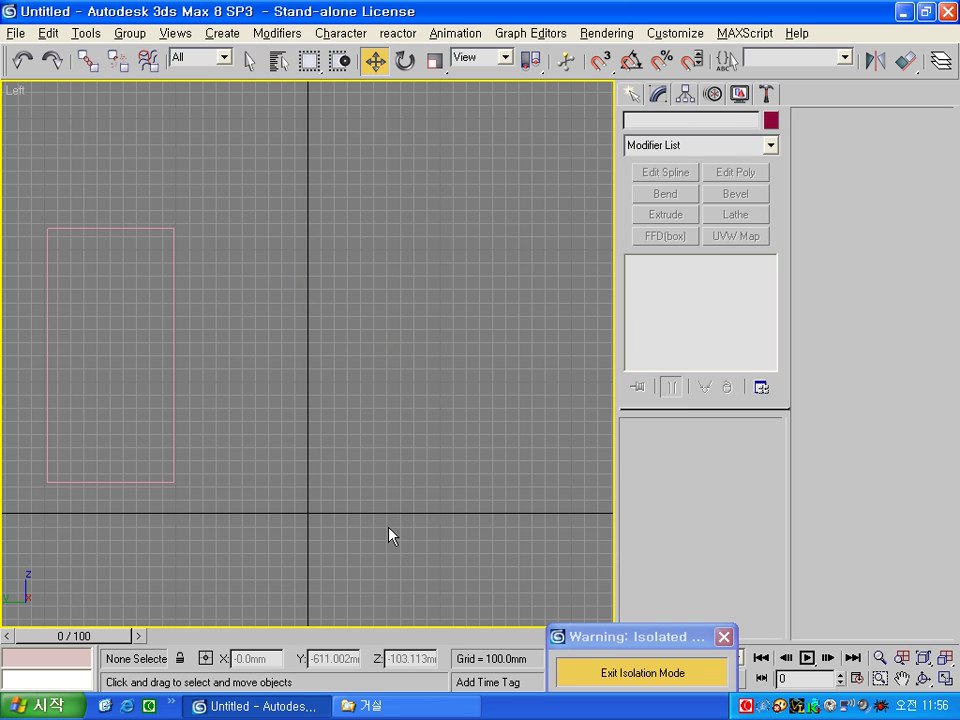
Exit isolation, restore four viewports, and select 유리 and Rectangle01 by name
{"action": "left_click", "coordinate": [662, 690]}
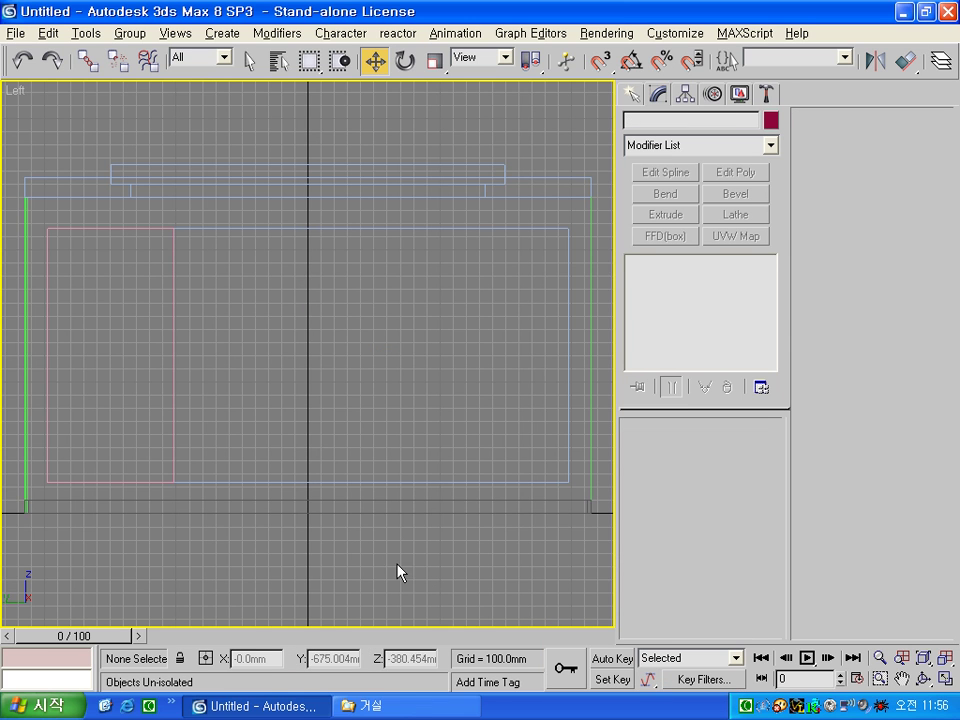
{"action": "key", "text": "alt+w"}
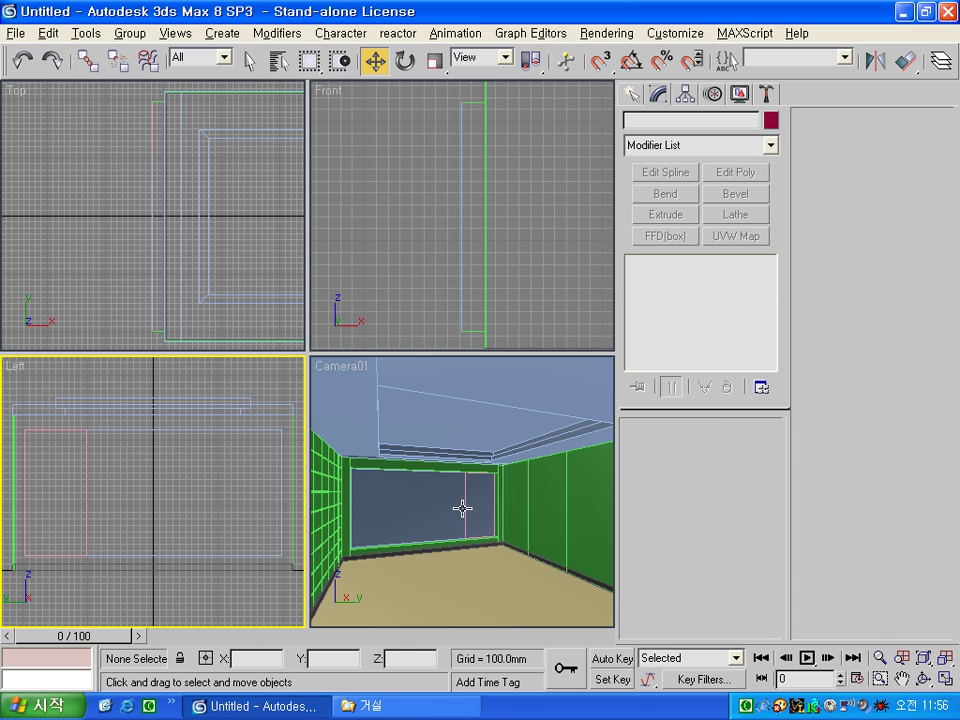
{"action": "left_click", "coordinate": [463, 507]}
{"action": "key", "text": "ctrl+d"}
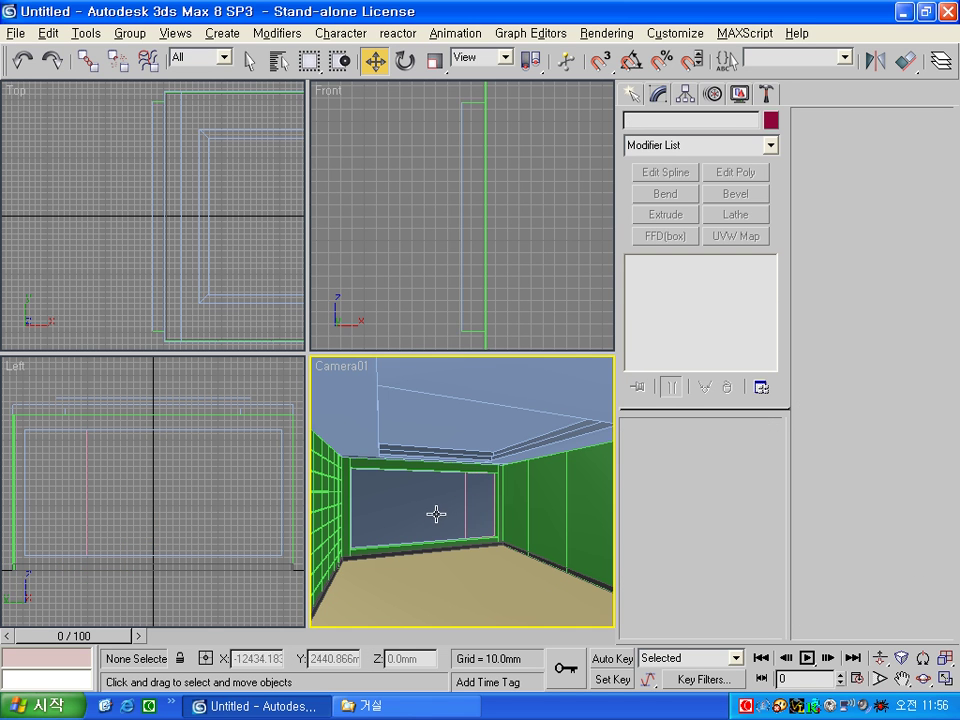
{"action": "left_click", "coordinate": [279, 61]}
{"action": "left_click", "coordinate": [322, 257]}
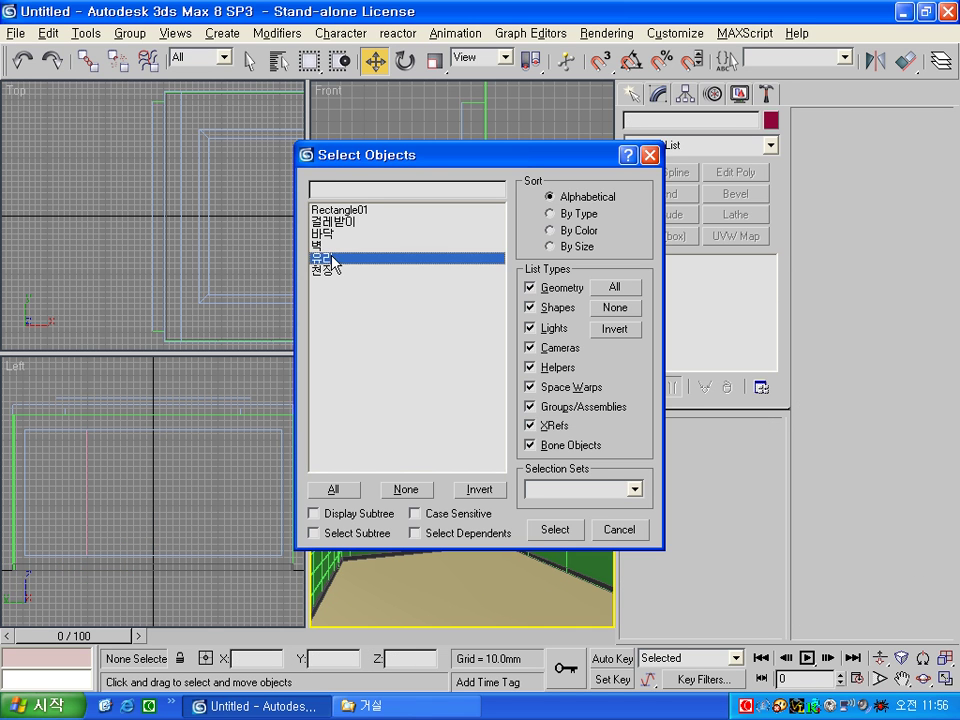
{"action": "left_click", "coordinate": [335, 209], "text": "ctrl"}
{"action": "left_click", "coordinate": [551, 535]}
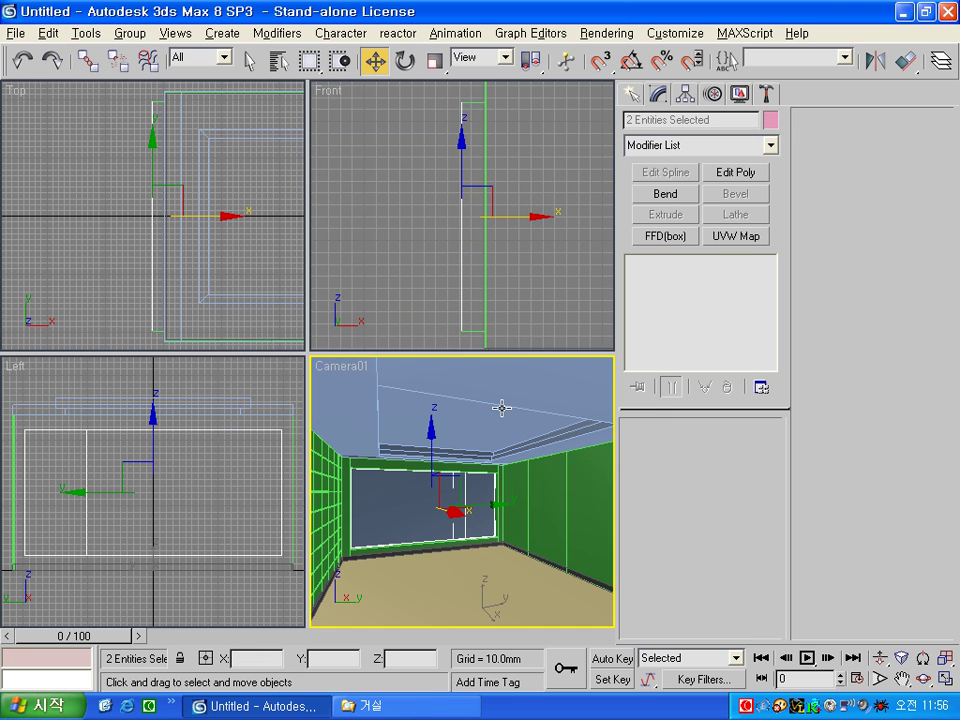
Isolate the two selected objects and maximize the Left viewport
{"action": "key", "text": "alt+q"}
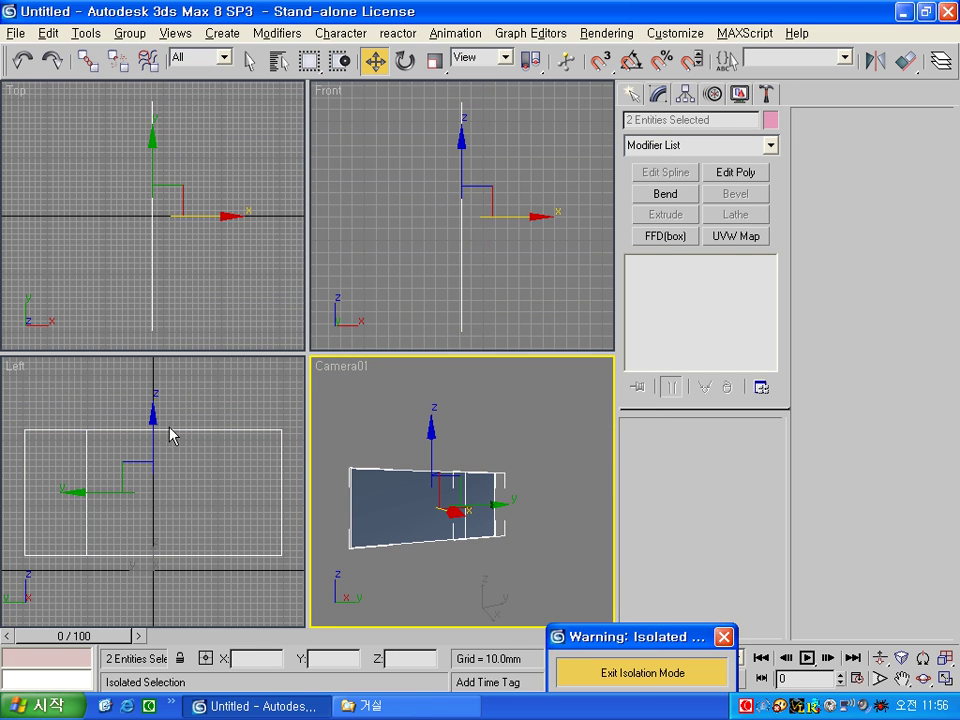
{"action": "left_click", "coordinate": [190, 400]}
{"action": "key", "text": "alt+w"}
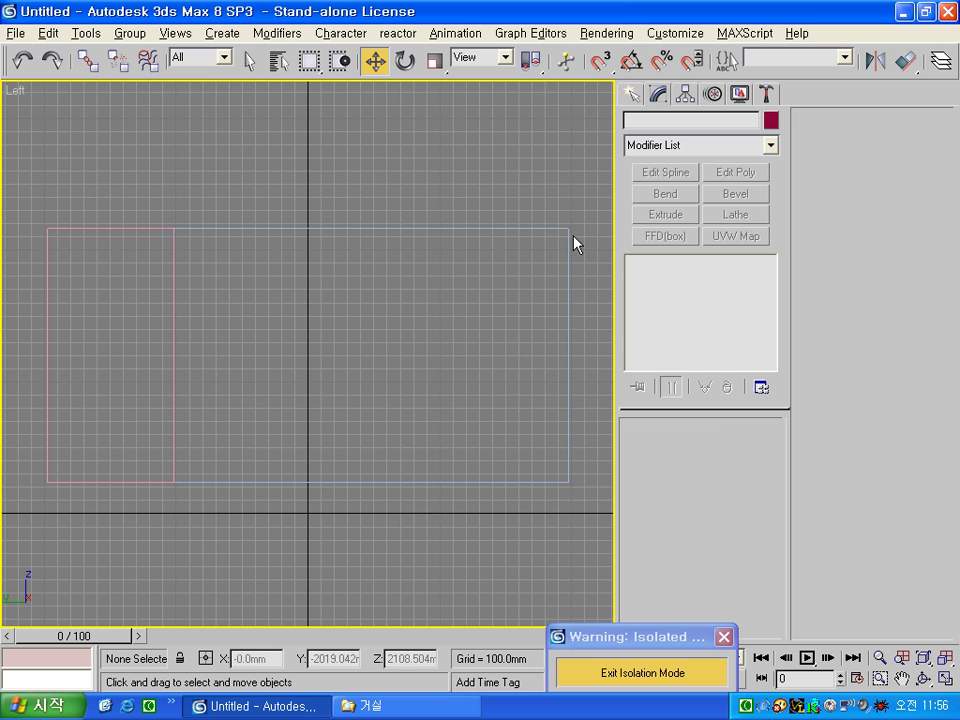
Mirror Rectangle01 across X as instance Rectangle02 at the pane's right edge, then deselect
{"action": "left_click", "coordinate": [174, 303]}
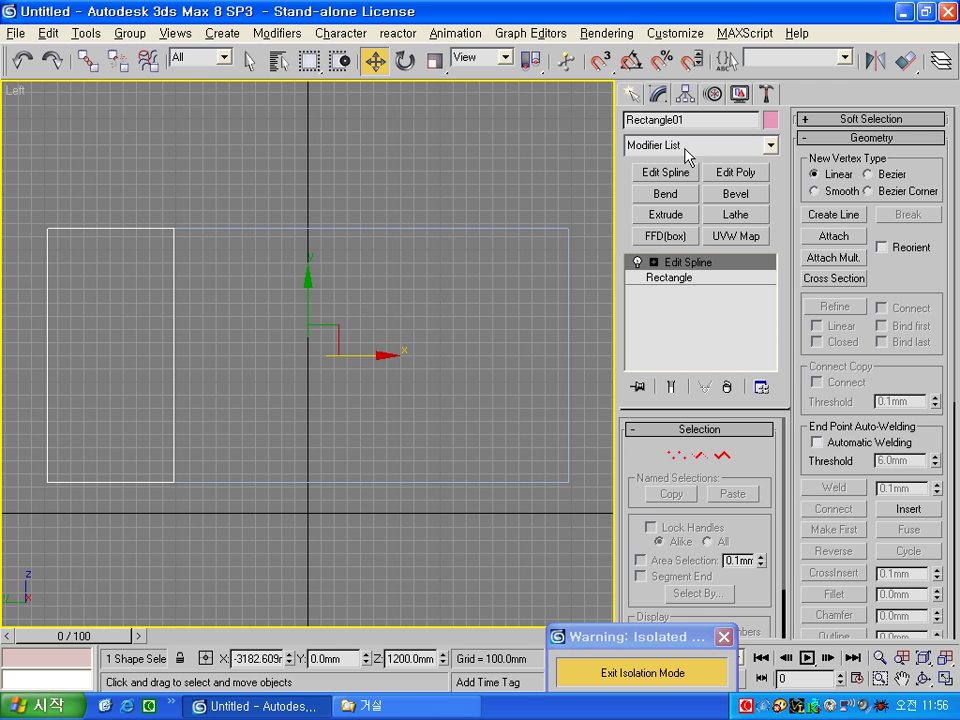
{"action": "left_click", "coordinate": [878, 61]}
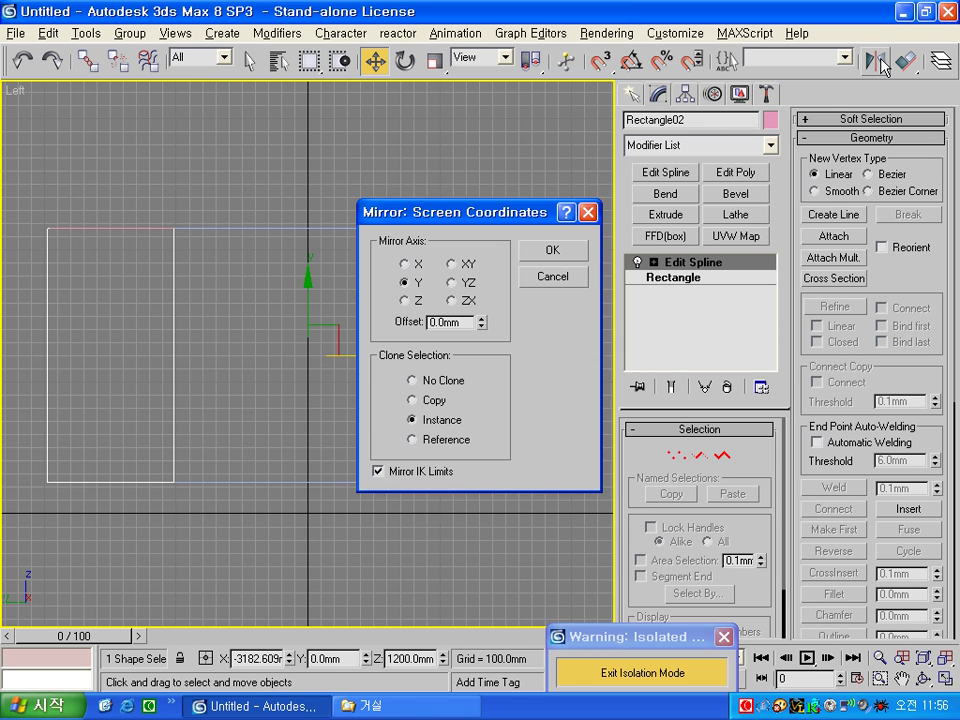
{"action": "left_click", "coordinate": [404, 264]}
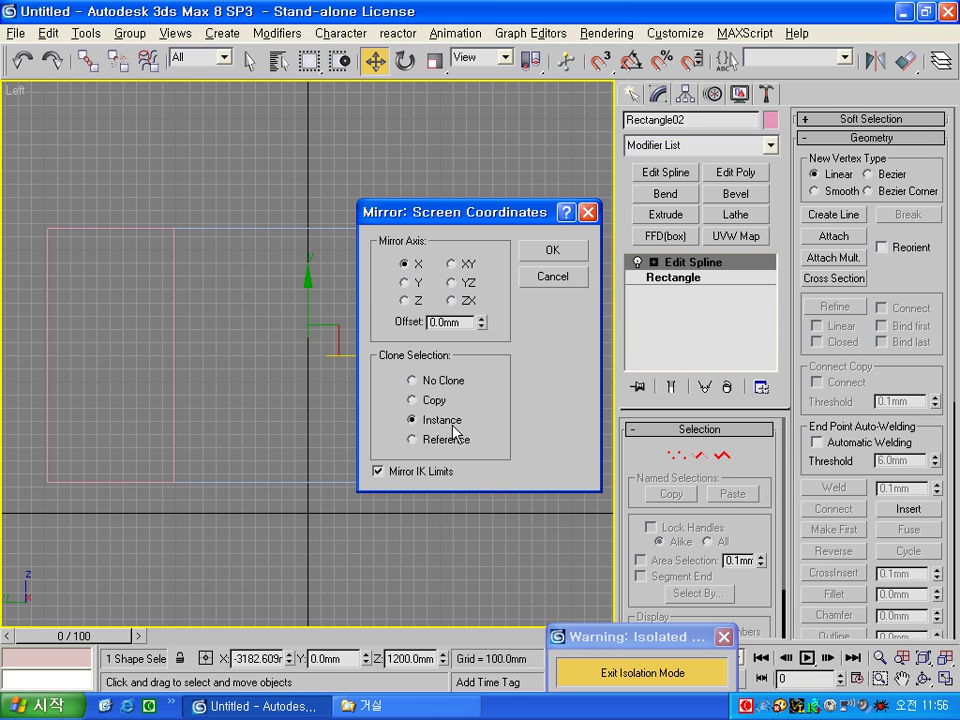
{"action": "left_click_drag", "start_coordinate": [521, 212], "coordinate": [800, 178]}
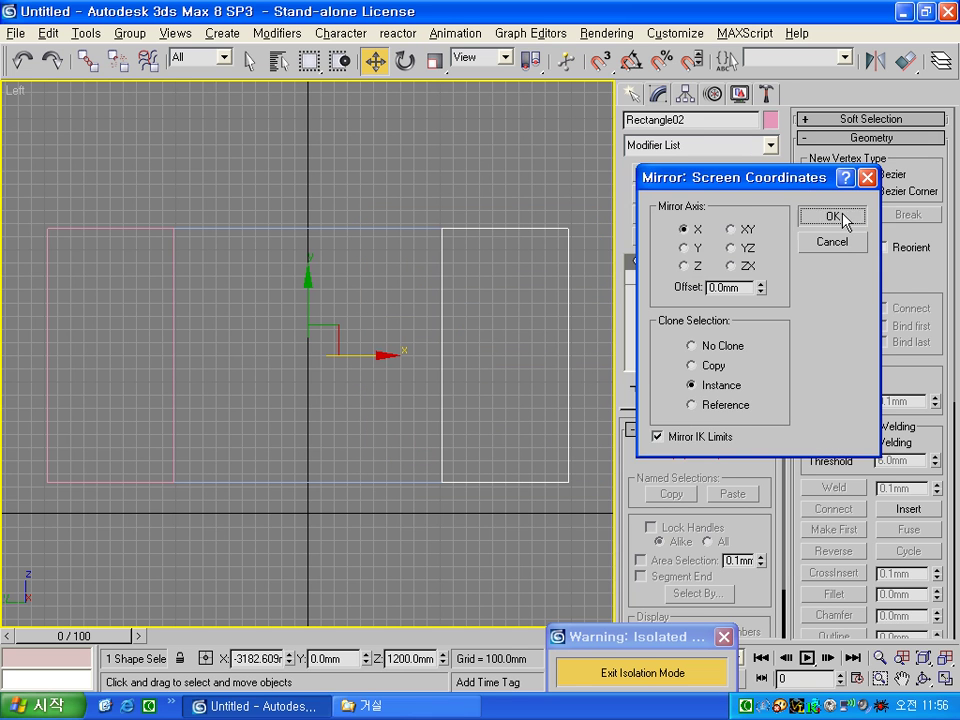
{"action": "left_click", "coordinate": [843, 216]}
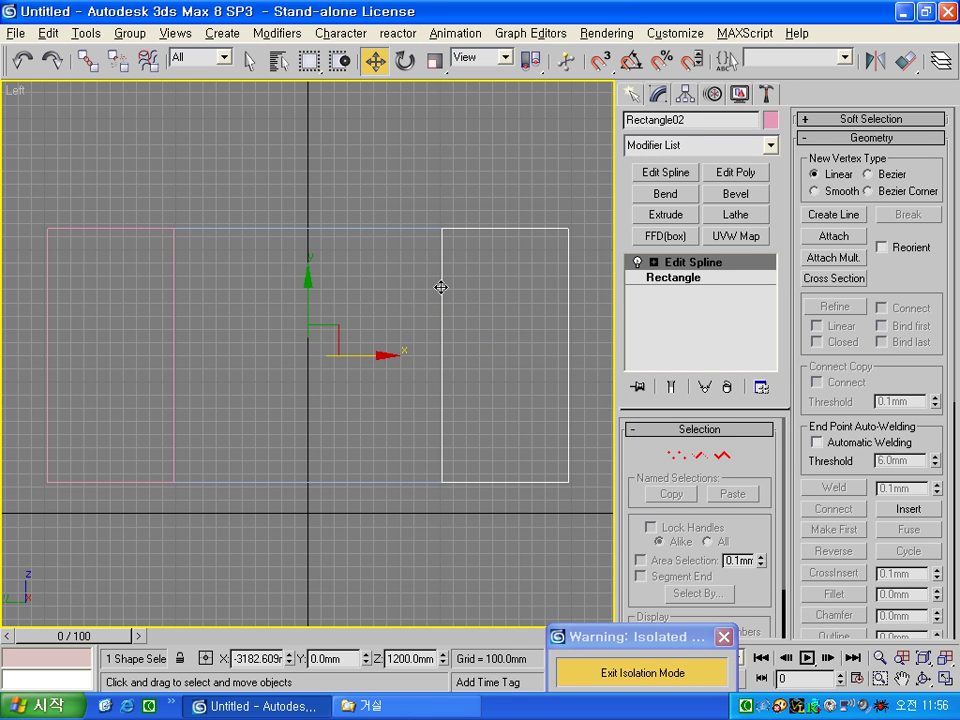
{"action": "left_click", "coordinate": [427, 222]}
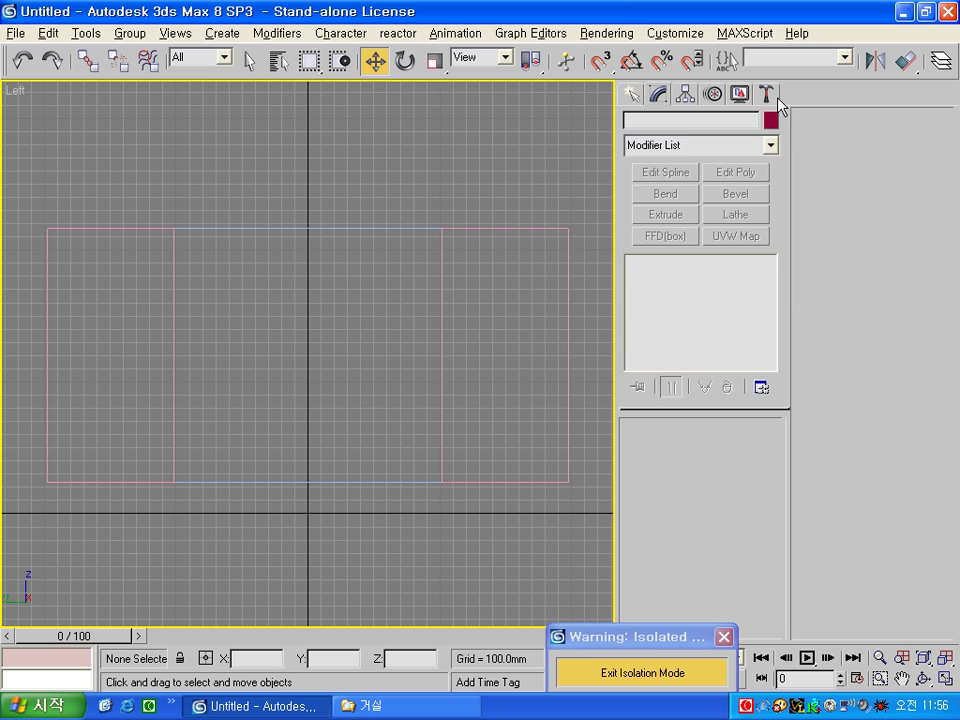
Snap-draw Rectangle03 (1925 x 2030.381 mm) between the two side strips
{"action": "left_click", "coordinate": [632, 96]}
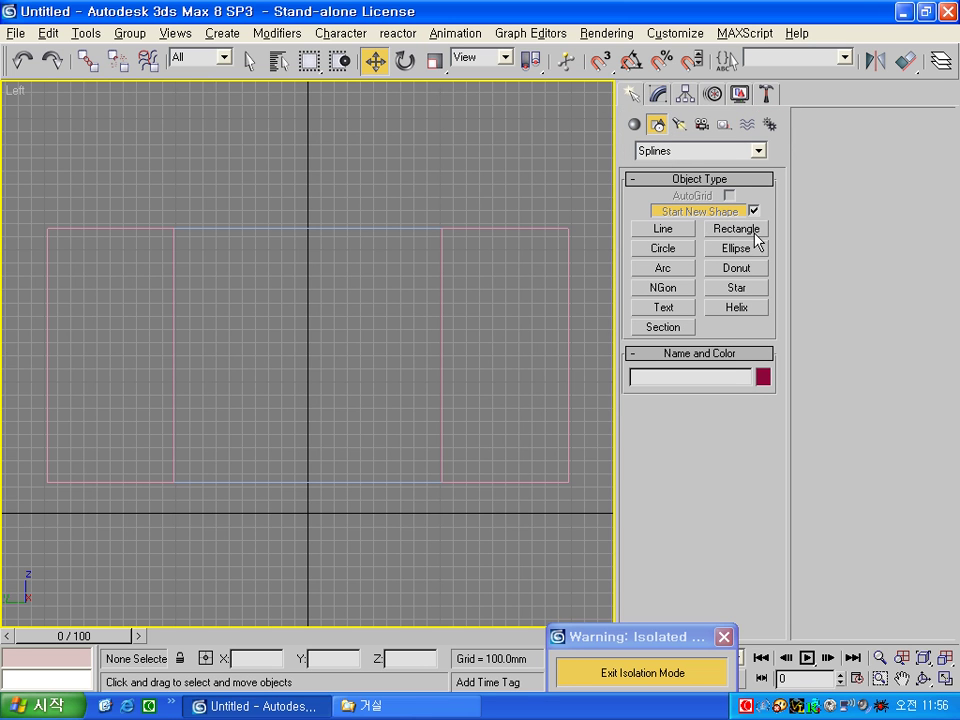
{"action": "left_click", "coordinate": [755, 233]}
{"action": "left_click", "coordinate": [601, 60]}
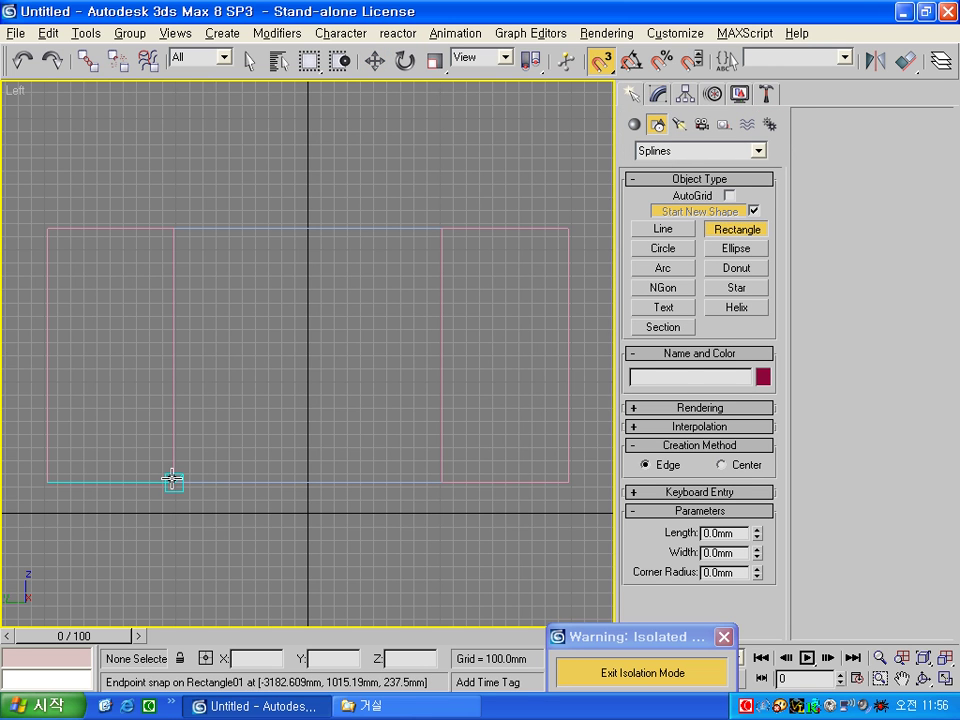
{"action": "left_click_drag", "start_coordinate": [173, 481], "coordinate": [442, 228]}
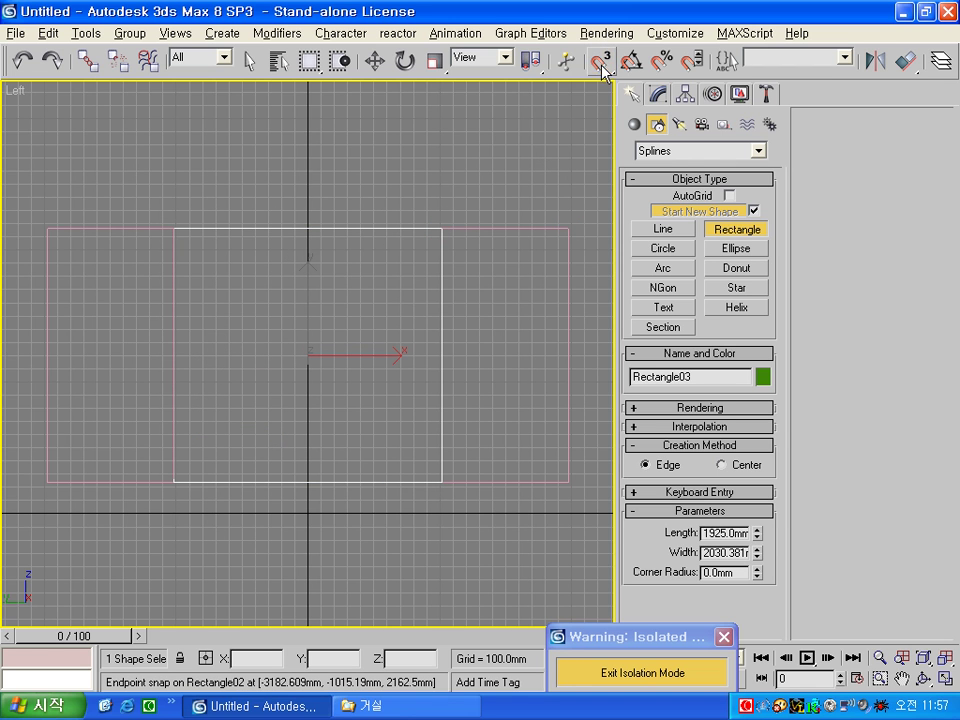
Add Edit Spline to Rectangle03 and give its spline a 70 mm outline
{"action": "left_click", "coordinate": [660, 96]}
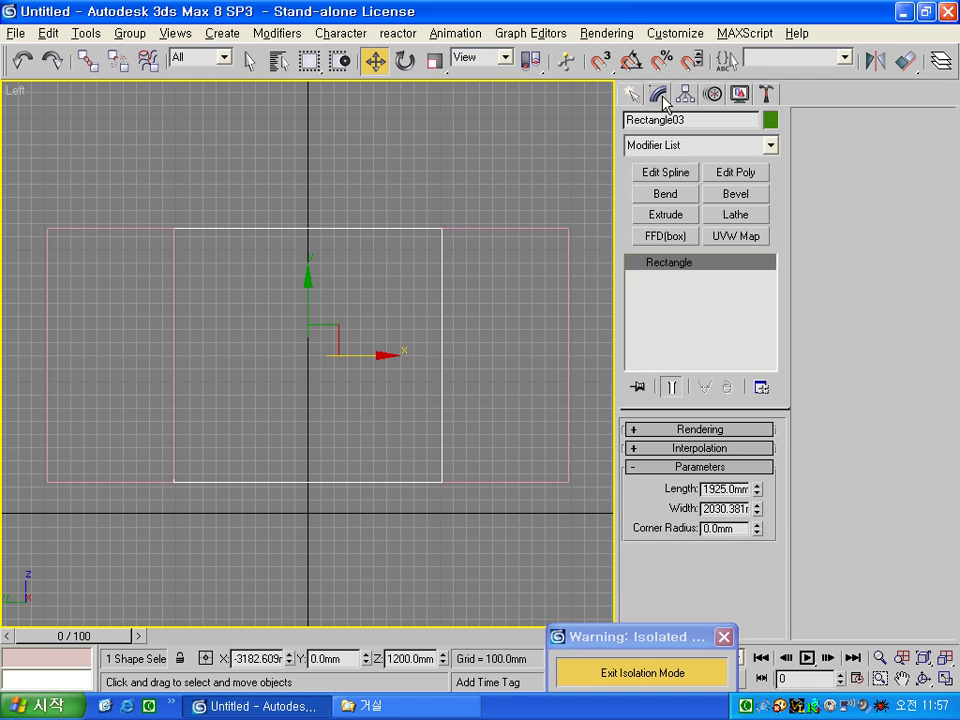
{"action": "left_click", "coordinate": [680, 176]}
{"action": "left_click", "coordinate": [722, 455]}
{"action": "left_click", "coordinate": [399, 481]}
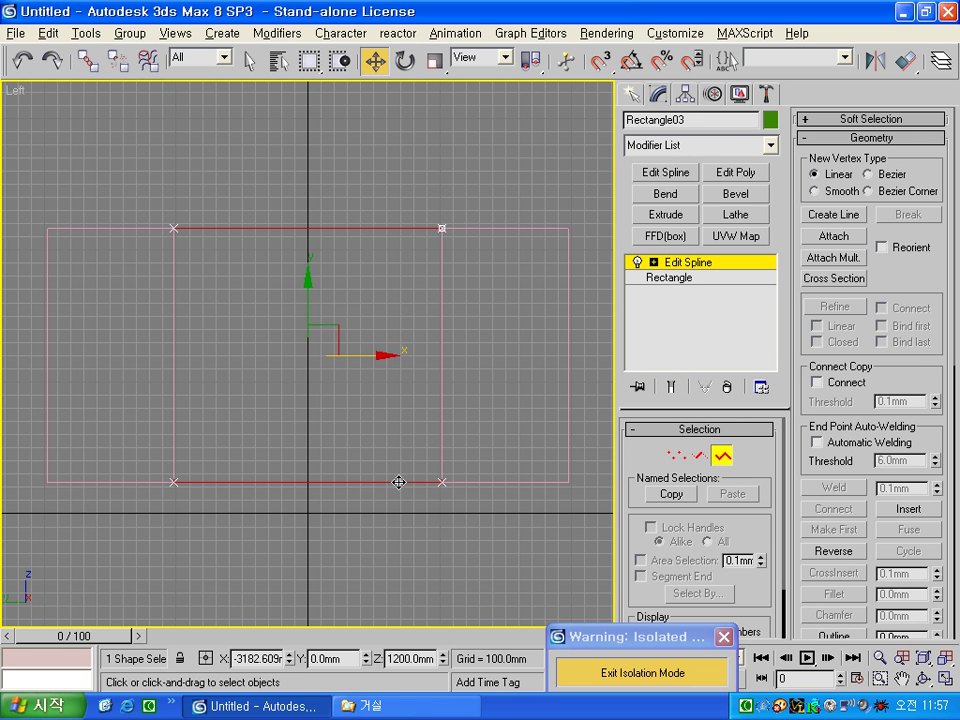
{"action": "scroll", "coordinate": [926, 349], "scroll_direction": "down", "scroll_amount": 1}
{"action": "scroll", "coordinate": [920, 373], "scroll_direction": "down", "scroll_amount": 5}
{"action": "double_click", "coordinate": [903, 351]}
{"action": "type", "text": "70"}
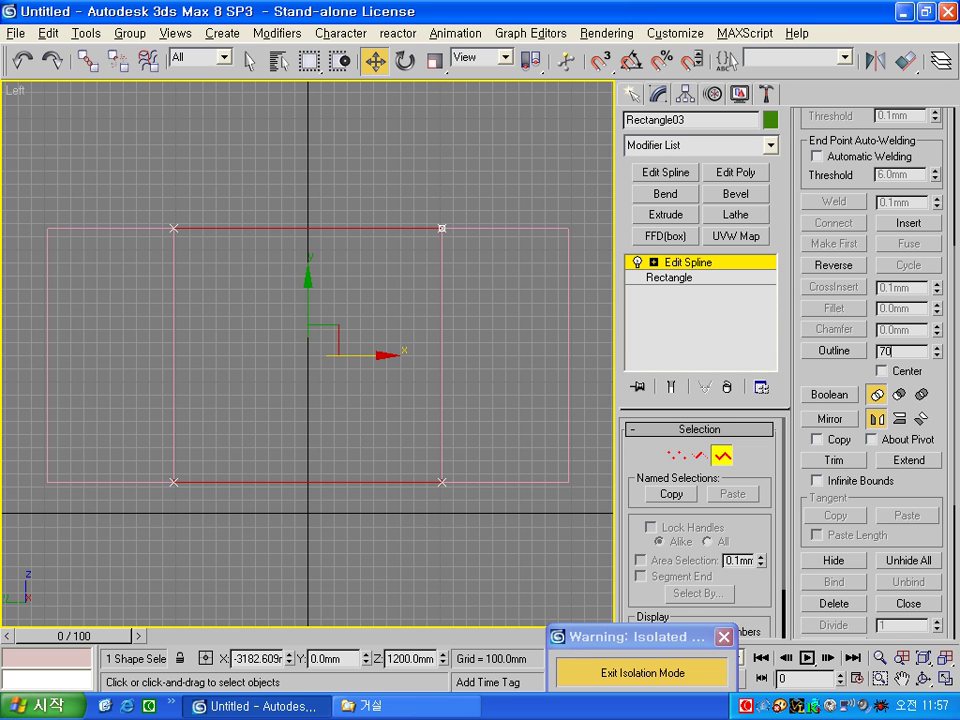
{"action": "key", "text": "Return"}
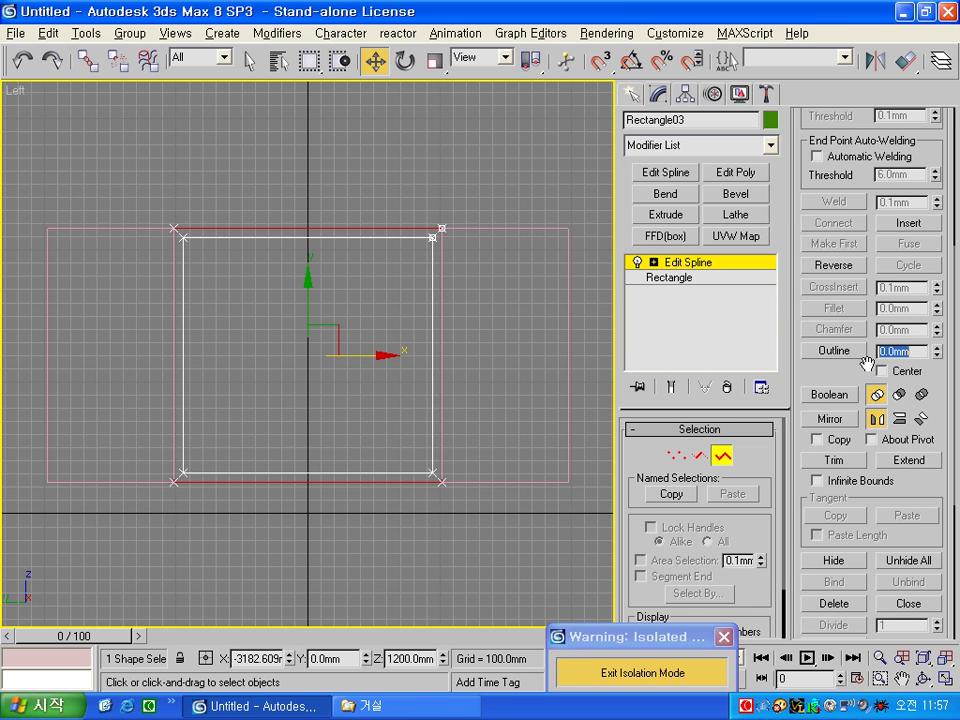
{"action": "left_click", "coordinate": [723, 456]}
Extrude the outlined middle rectangle by -100 mm
{"action": "left_click", "coordinate": [670, 213]}
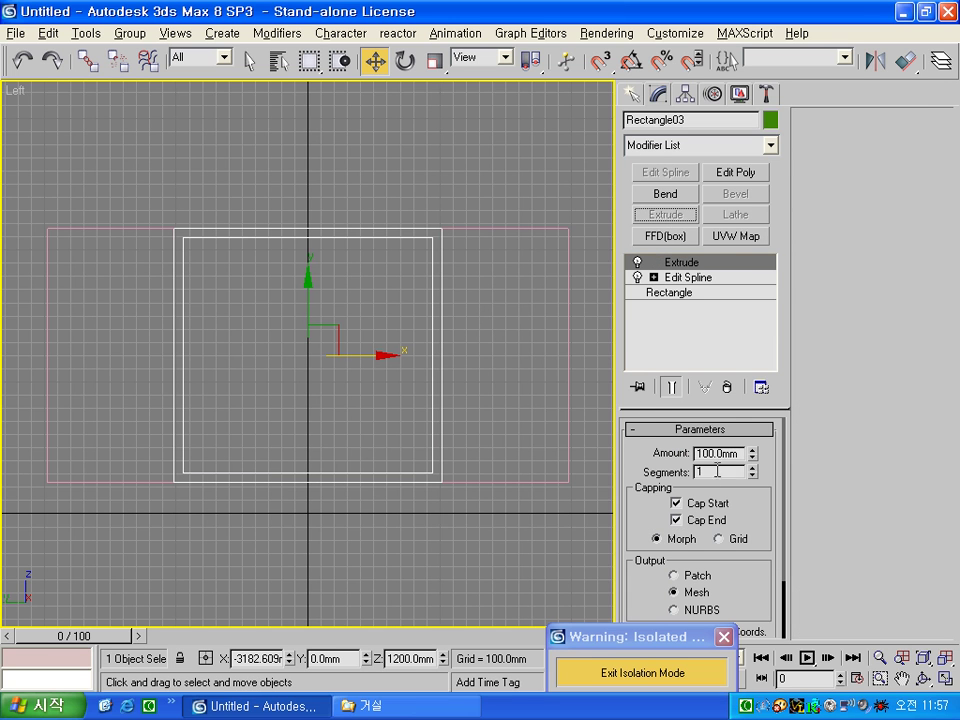
{"action": "type", "text": "-"}
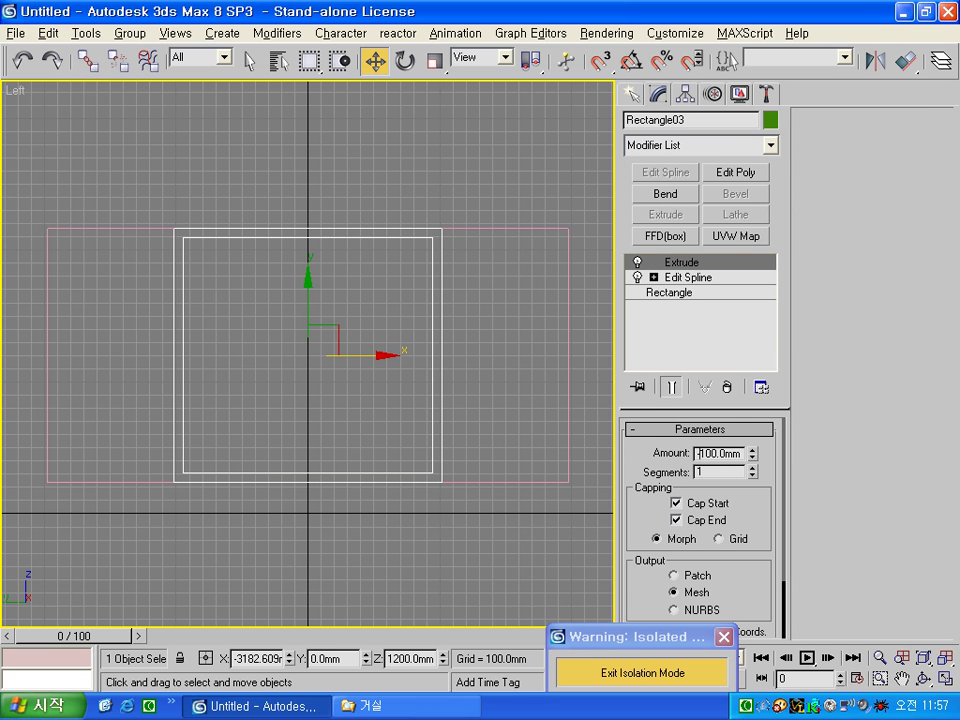
{"action": "key", "text": "Return"}
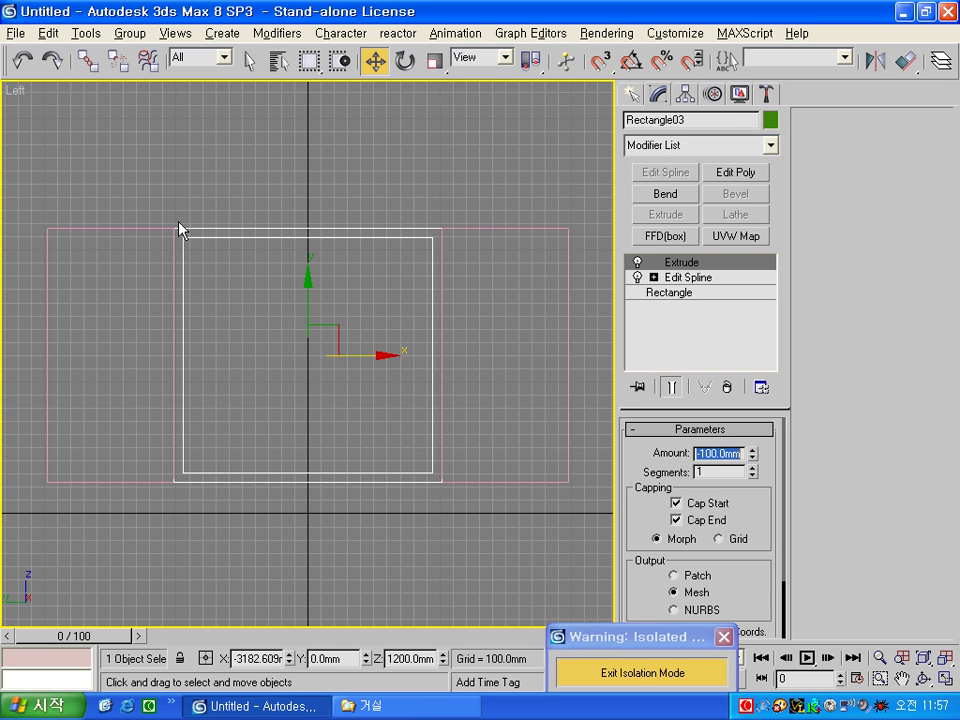
Select the left rectangle, Rectangle01, and enter its Spline sub-object level
{"action": "left_click", "coordinate": [114, 195]}
{"action": "left_click", "coordinate": [127, 231]}
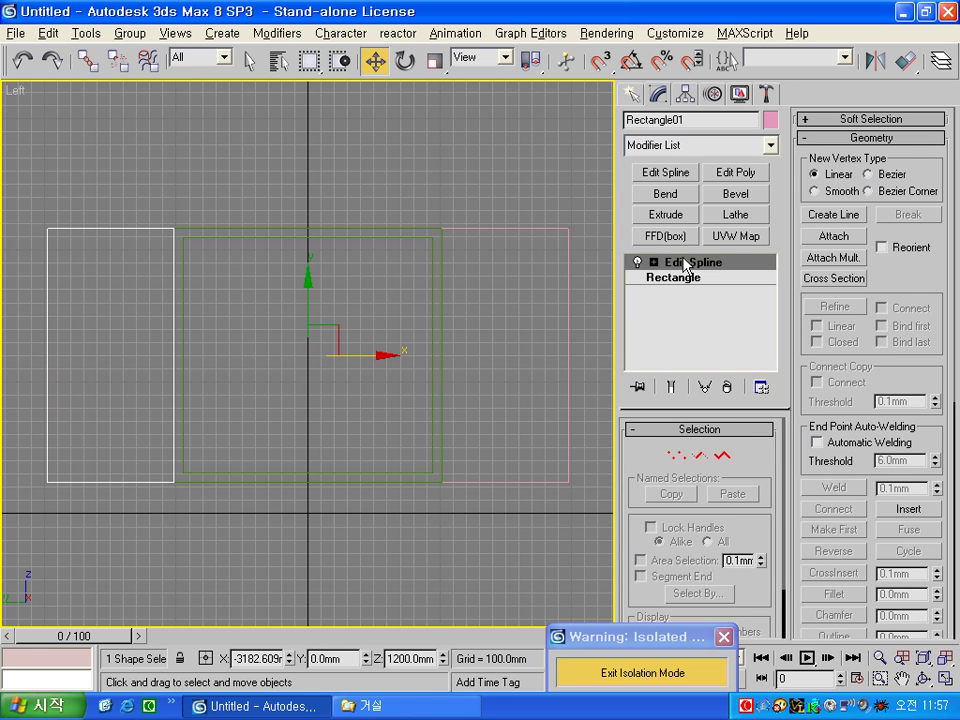
{"action": "left_click", "coordinate": [724, 456]}
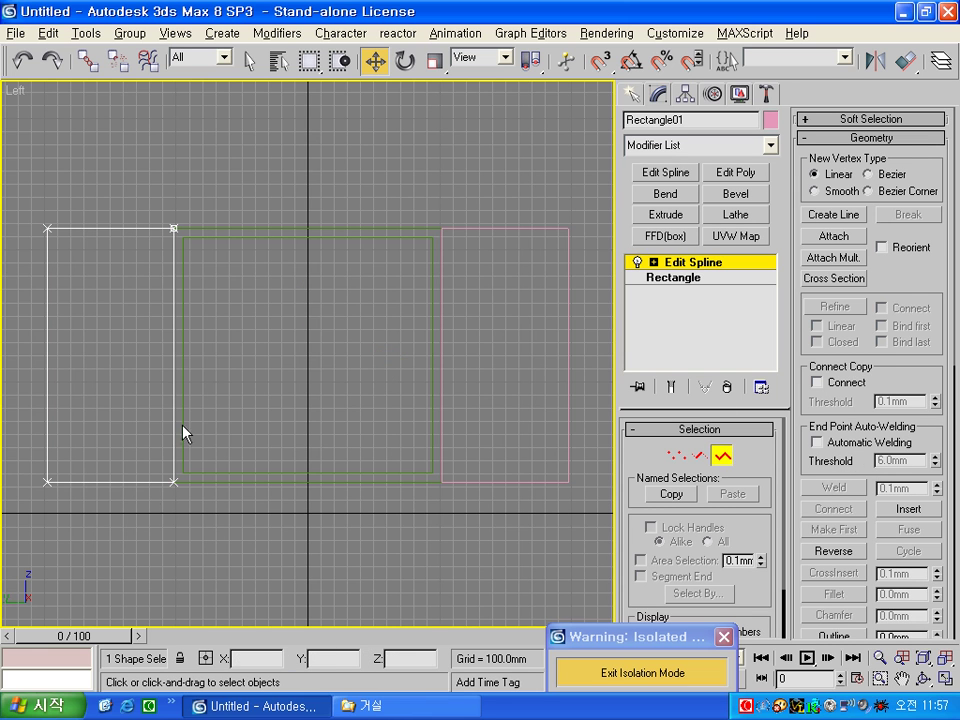
Outline Rectangle01's spline by 70 mm and extrude it -100 mm, so both side strips match
{"action": "left_click", "coordinate": [141, 484]}
{"action": "scroll", "coordinate": [860, 420], "scroll_direction": "down", "scroll_amount": 1}
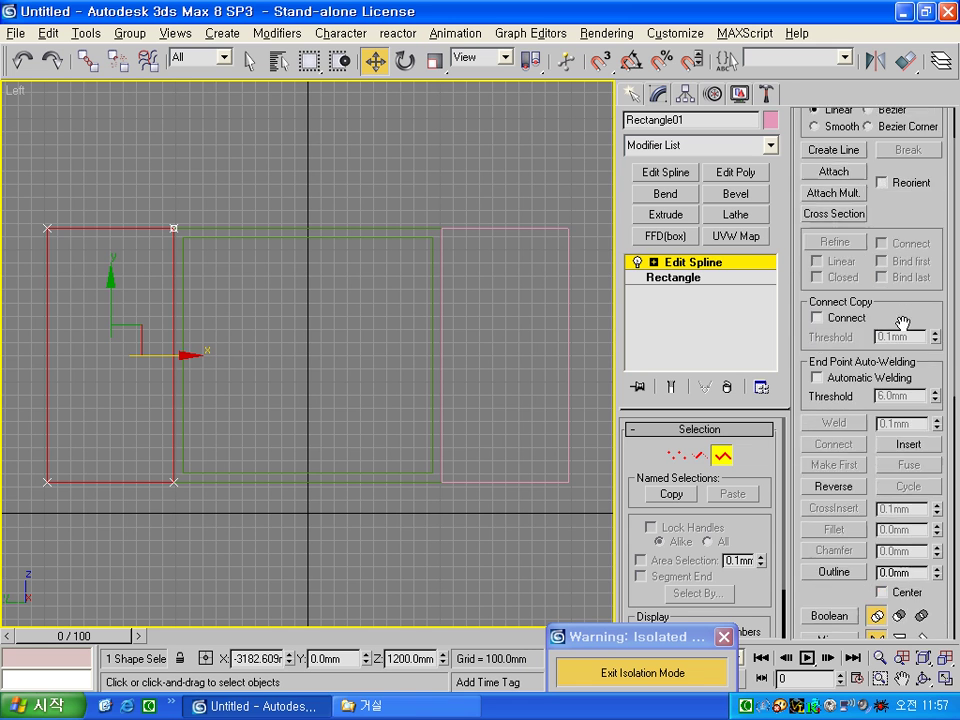
{"action": "scroll", "coordinate": [882, 470], "scroll_direction": "down", "scroll_amount": 2}
{"action": "double_click", "coordinate": [882, 470]}
{"action": "type", "text": "70"}
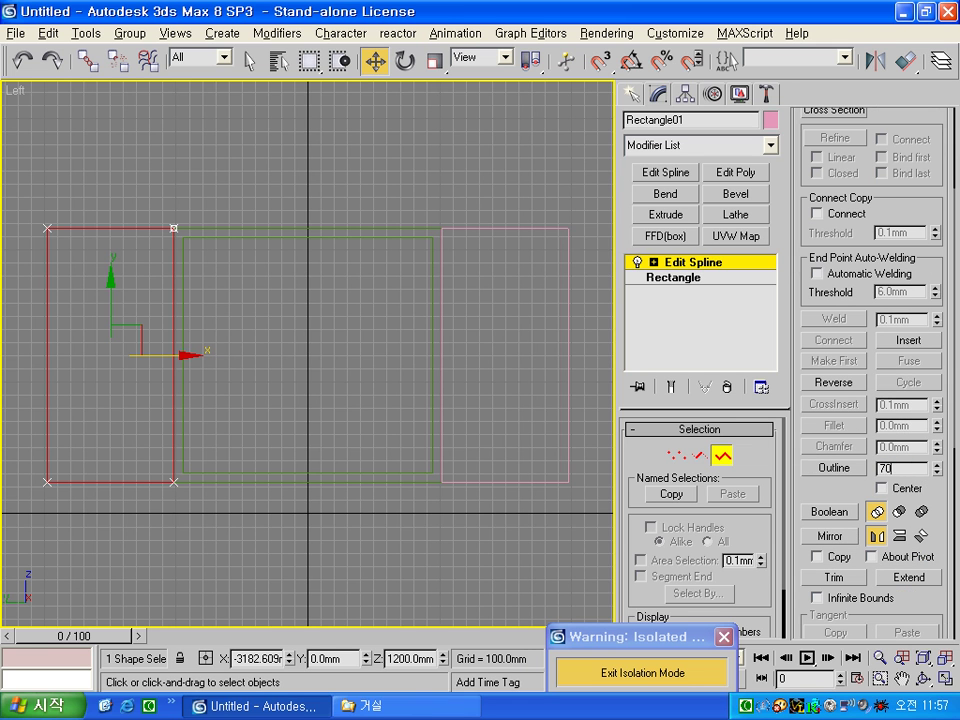
{"action": "key", "text": "Return"}
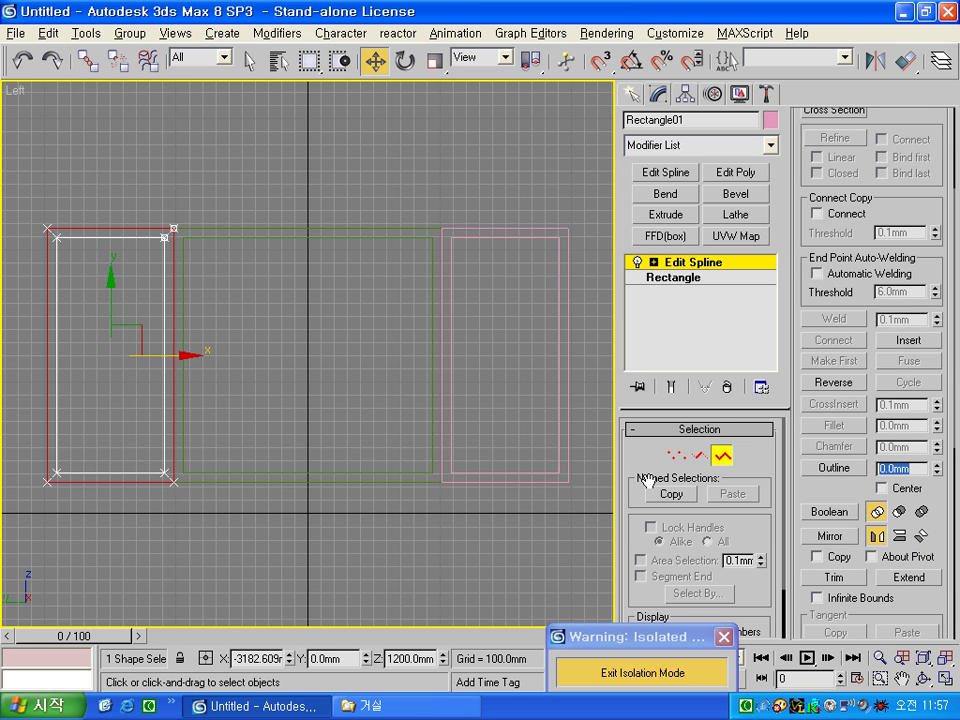
{"action": "left_click", "coordinate": [728, 462]}
{"action": "left_click", "coordinate": [666, 214]}
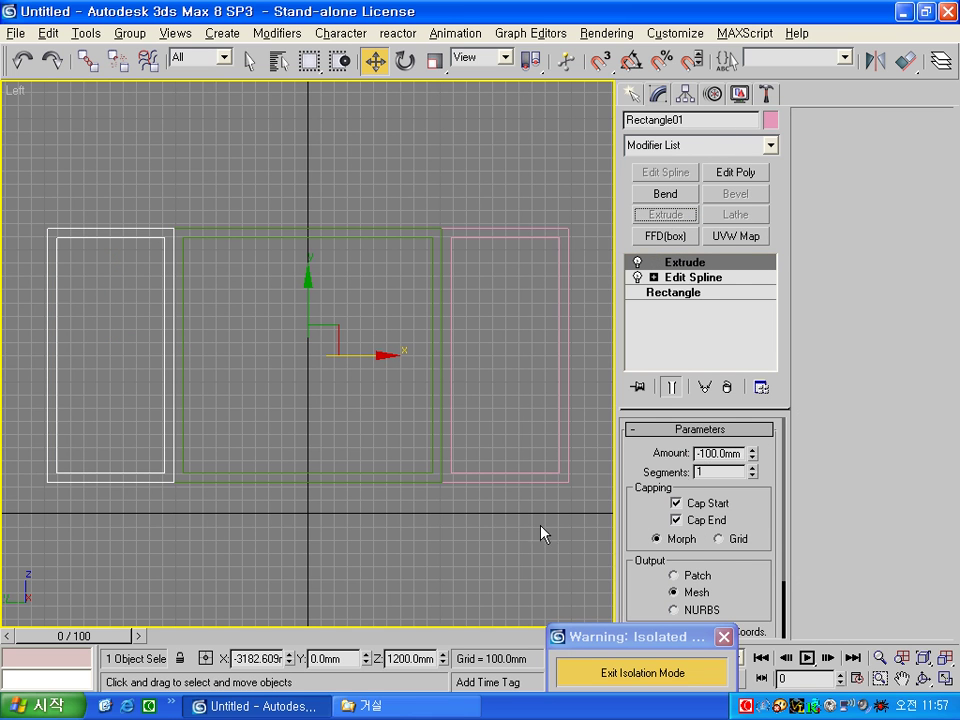
{"action": "left_click", "coordinate": [449, 570]}
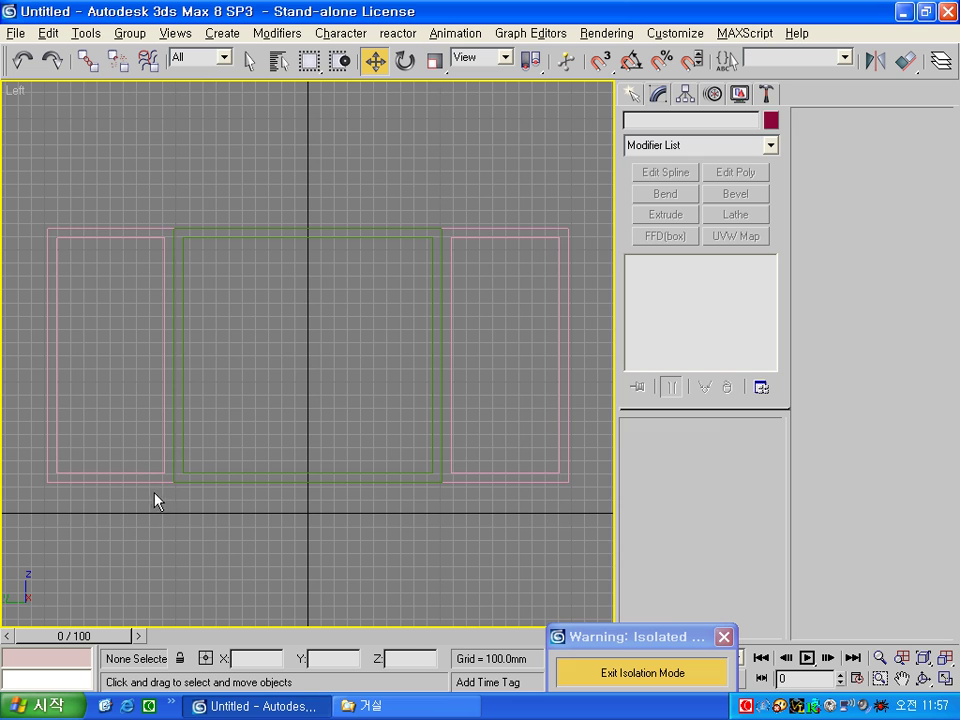
Check the Extrude settings on the middle, right and left frames, then add Edit Poly to Rectangle01
{"action": "left_click", "coordinate": [237, 483]}
{"action": "left_click", "coordinate": [236, 479]}
{"action": "left_click", "coordinate": [239, 482]}
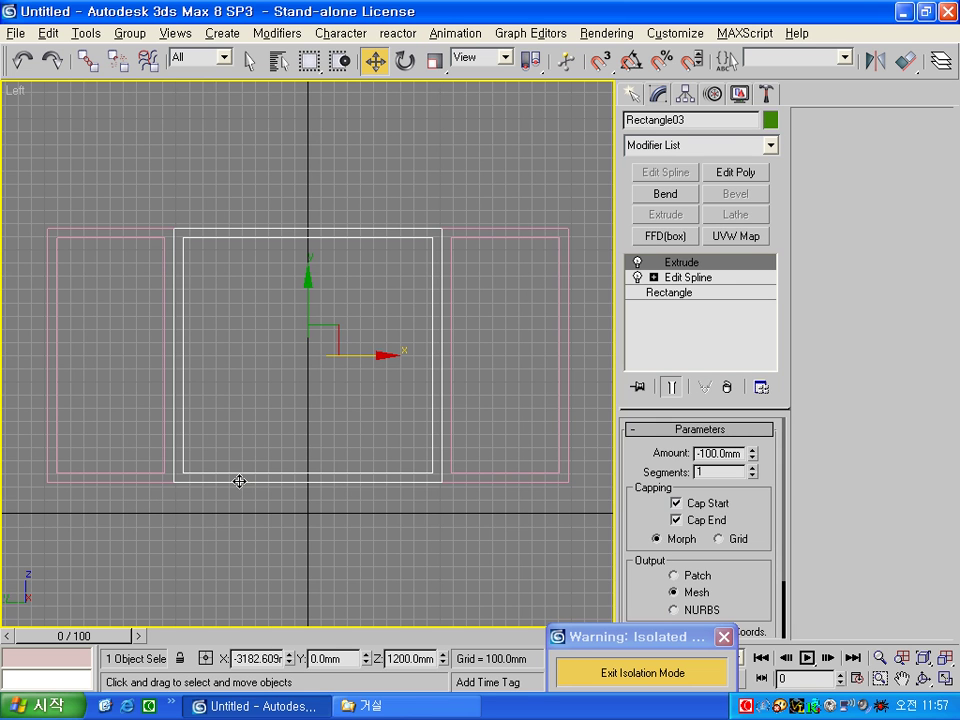
{"action": "left_click", "coordinate": [152, 488]}
{"action": "left_click", "coordinate": [545, 485]}
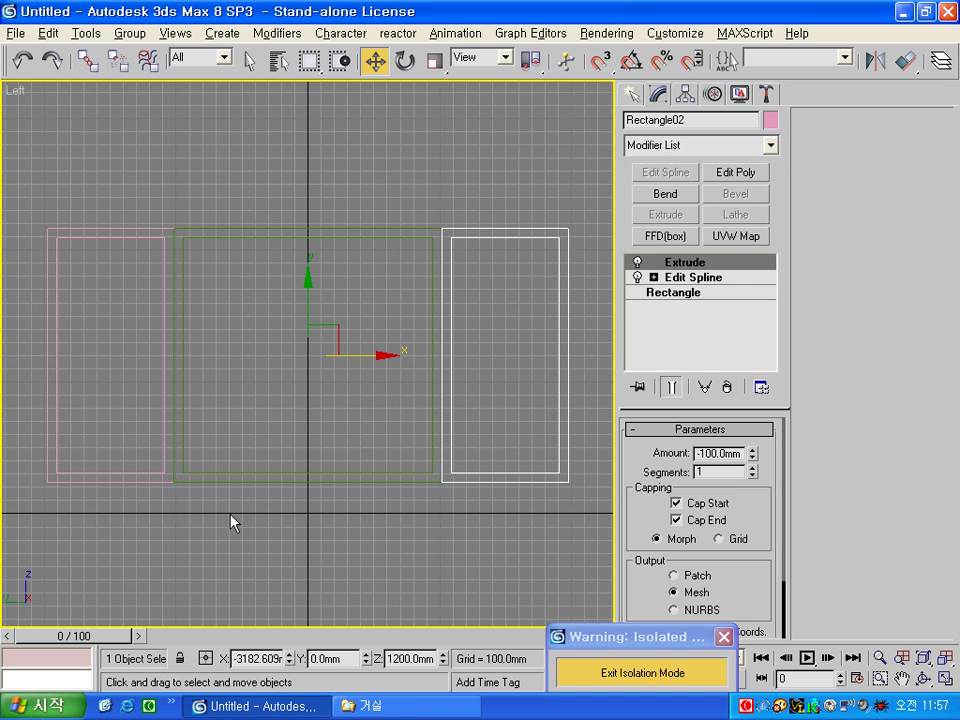
{"action": "left_click", "coordinate": [103, 484]}
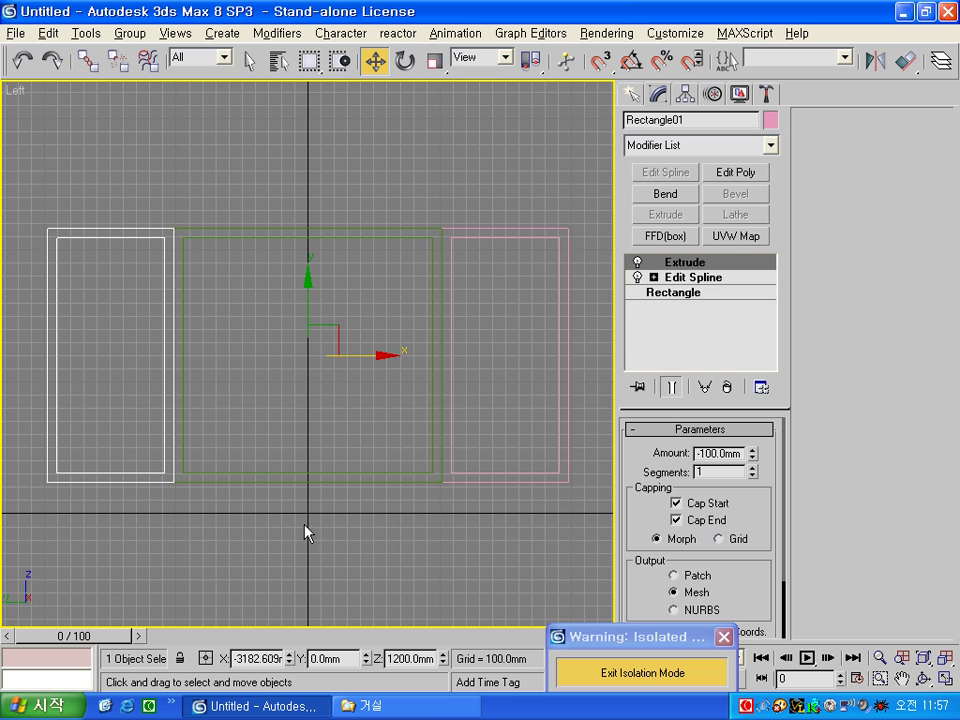
{"action": "left_click", "coordinate": [752, 178]}
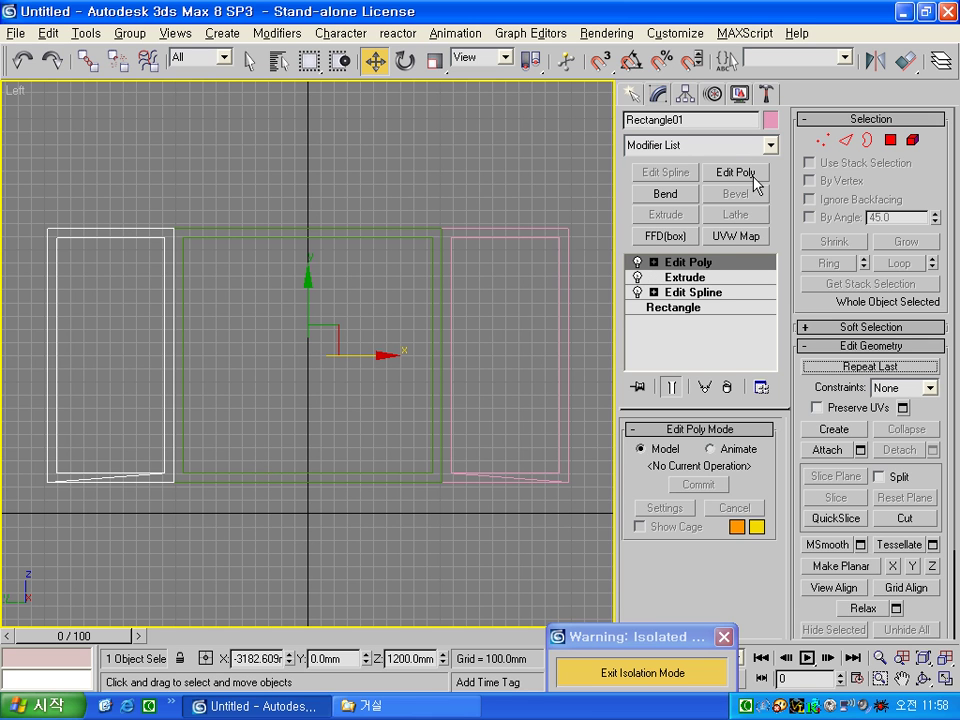
Try selecting vertices in the left frame's Edit Poly, then remove the Edit Poly modifier
{"action": "left_click", "coordinate": [822, 140]}
{"action": "left_click_drag", "start_coordinate": [140, 517], "coordinate": [208, 187]}
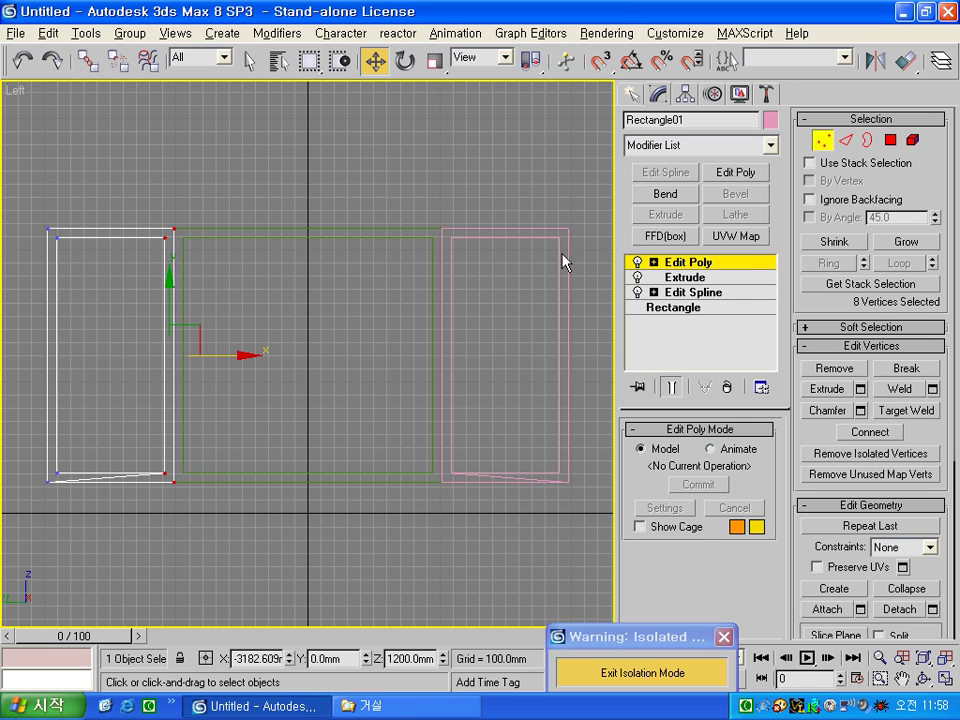
{"action": "left_click", "coordinate": [822, 140]}
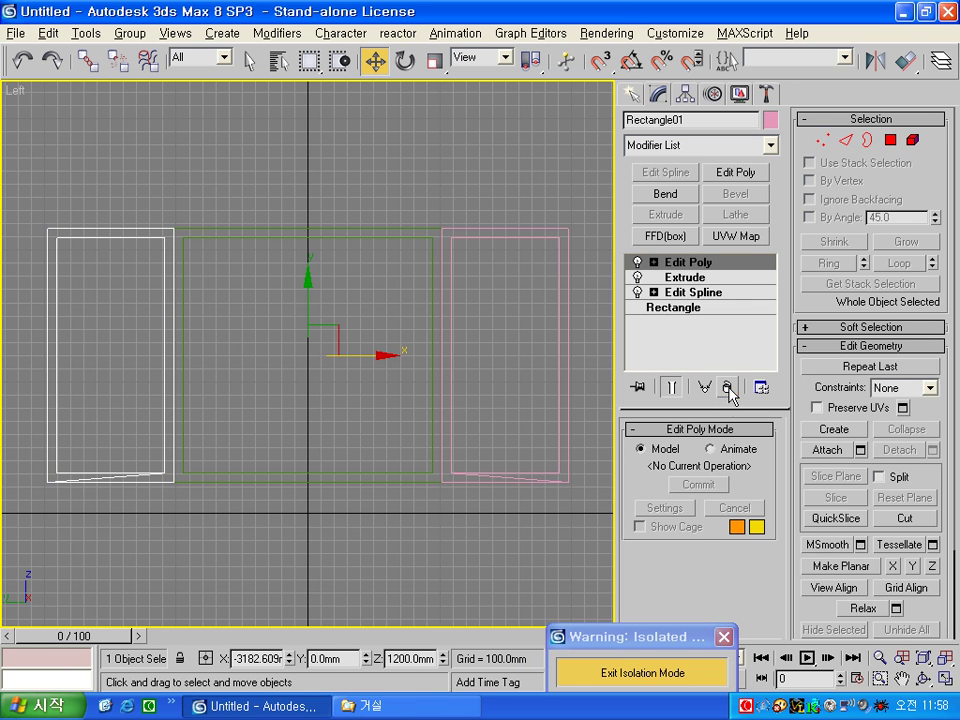
{"action": "left_click", "coordinate": [728, 389]}
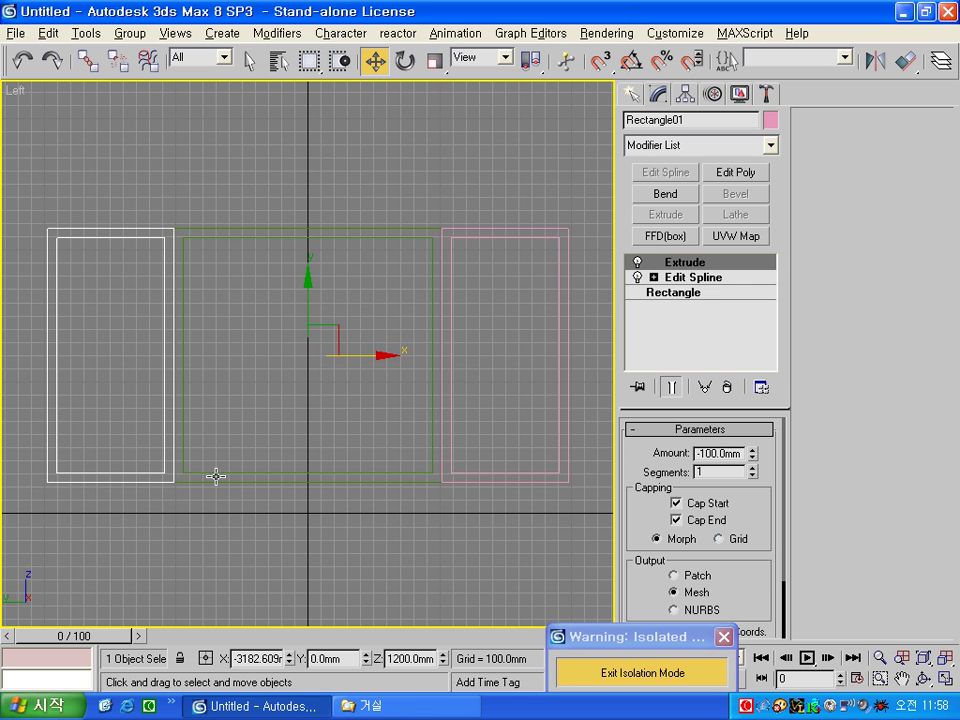
Move the left frame's right-side vertices 70 mm along X to meet the central glass frame
{"action": "left_click", "coordinate": [673, 280]}
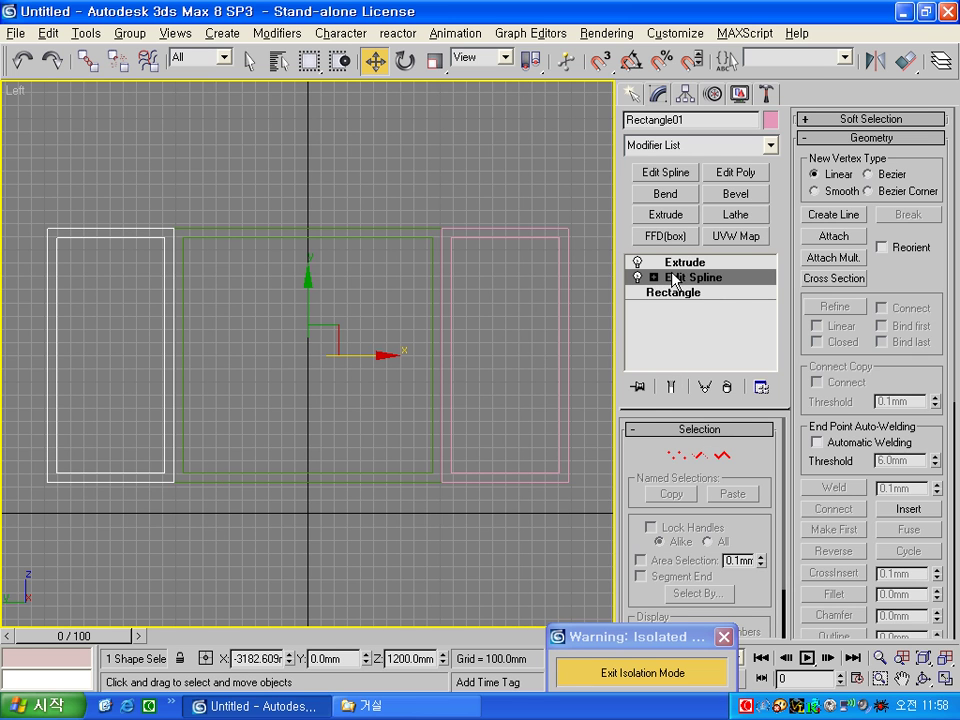
{"action": "left_click", "coordinate": [677, 457]}
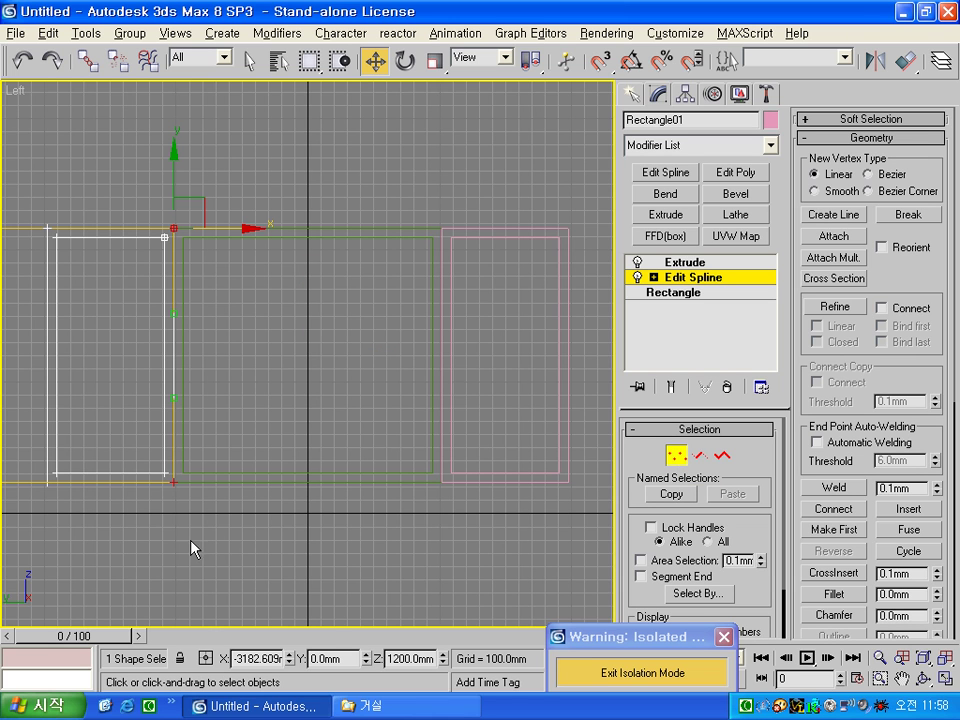
{"action": "left_click_drag", "start_coordinate": [154, 499], "coordinate": [212, 170]}
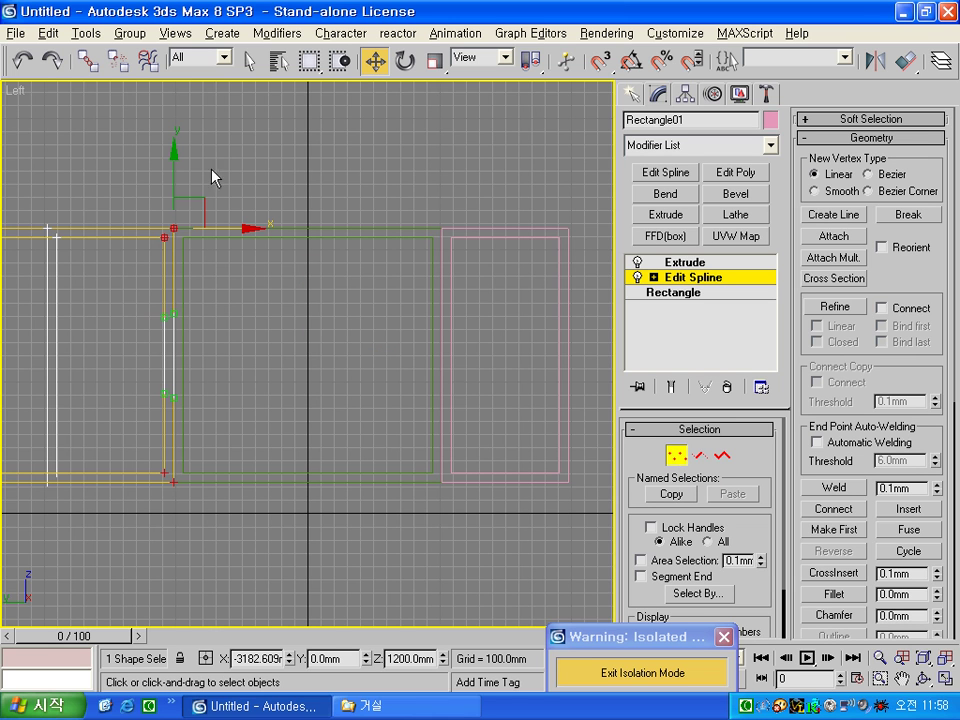
{"action": "right_click", "coordinate": [377, 66]}
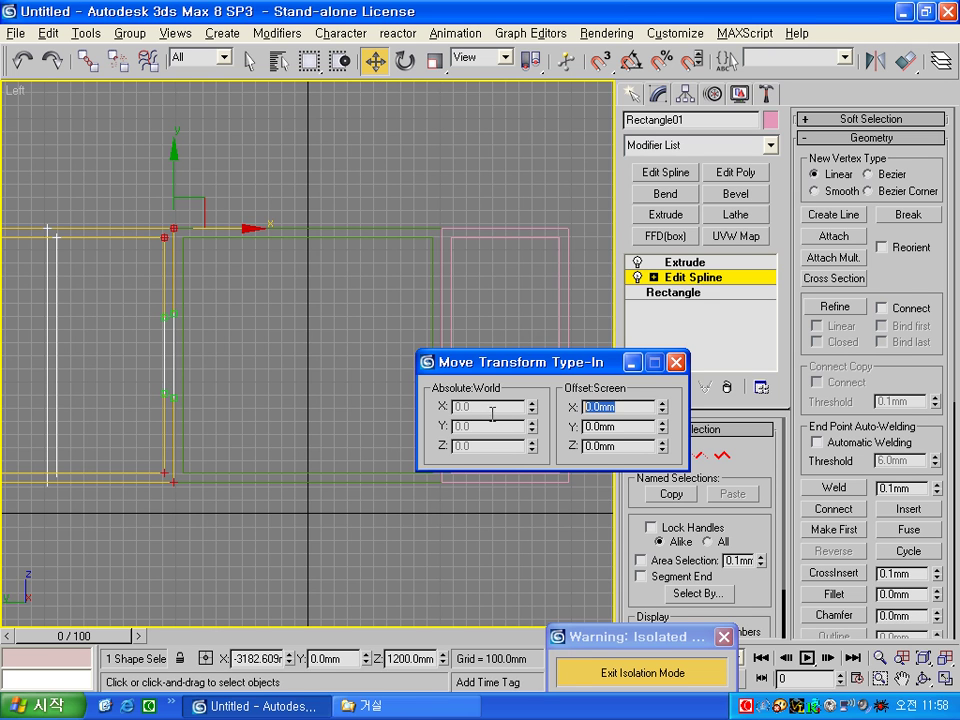
{"action": "type", "text": "70"}
{"action": "key", "text": "Return"}
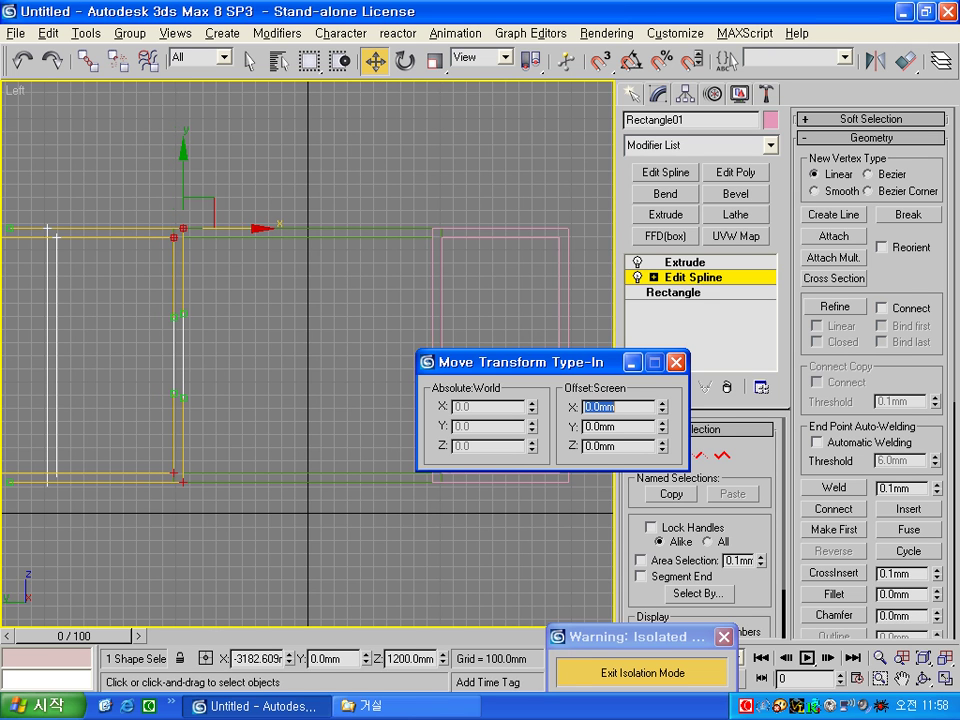
{"action": "left_click", "coordinate": [676, 362]}
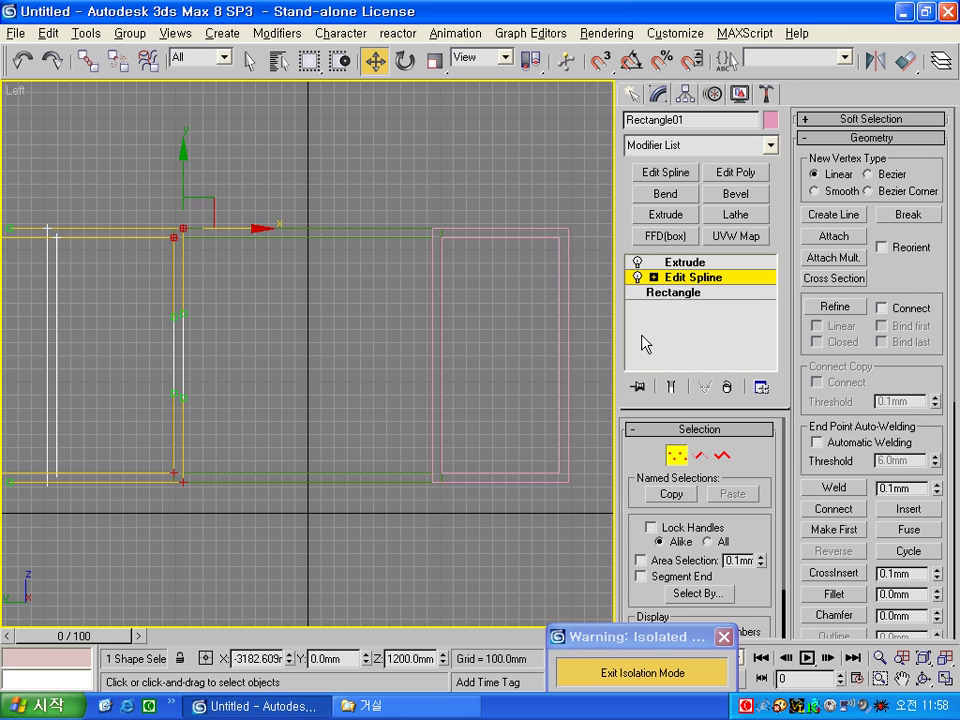
{"action": "left_click", "coordinate": [176, 476]}
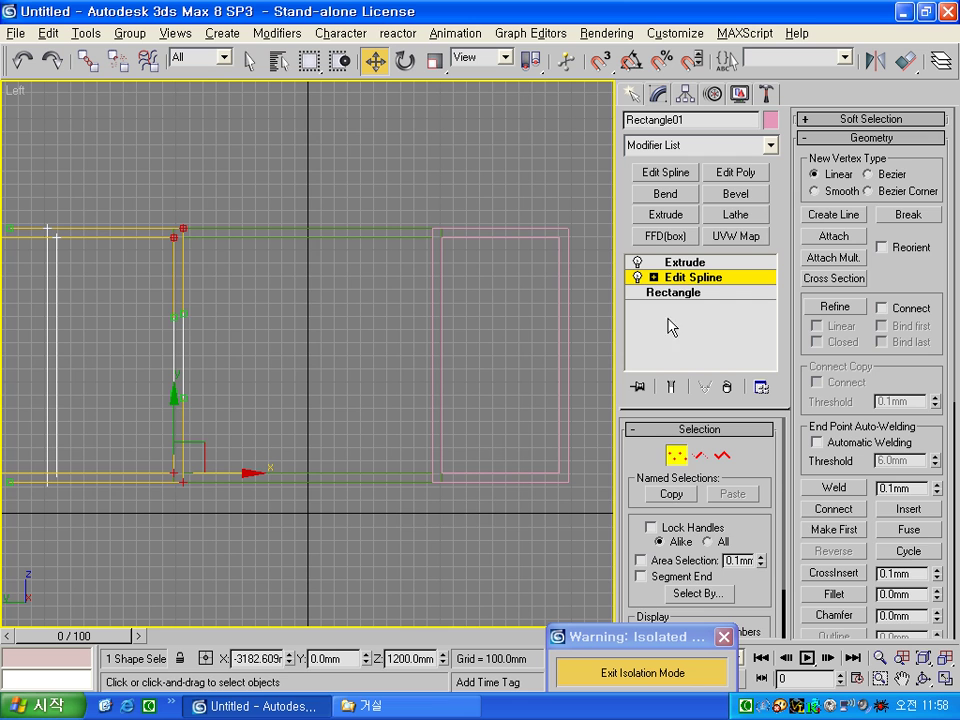
{"action": "left_click", "coordinate": [648, 279]}
{"action": "left_click", "coordinate": [340, 552]}
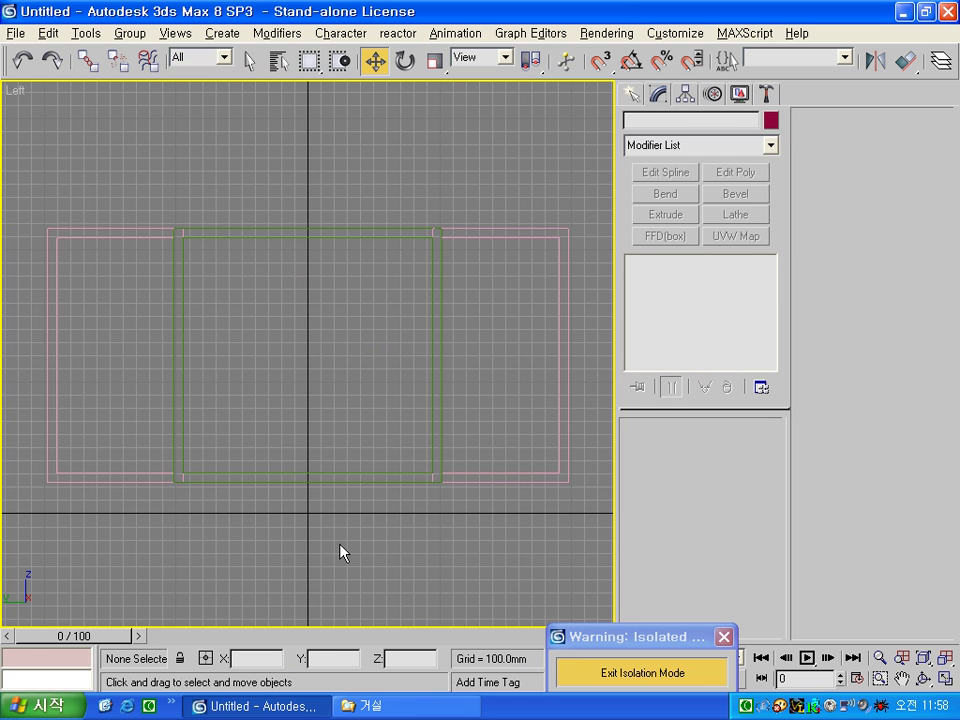
Maximize the Top view and hide its grid
{"action": "key", "text": "alt+w"}
{"action": "left_click", "coordinate": [220, 234]}
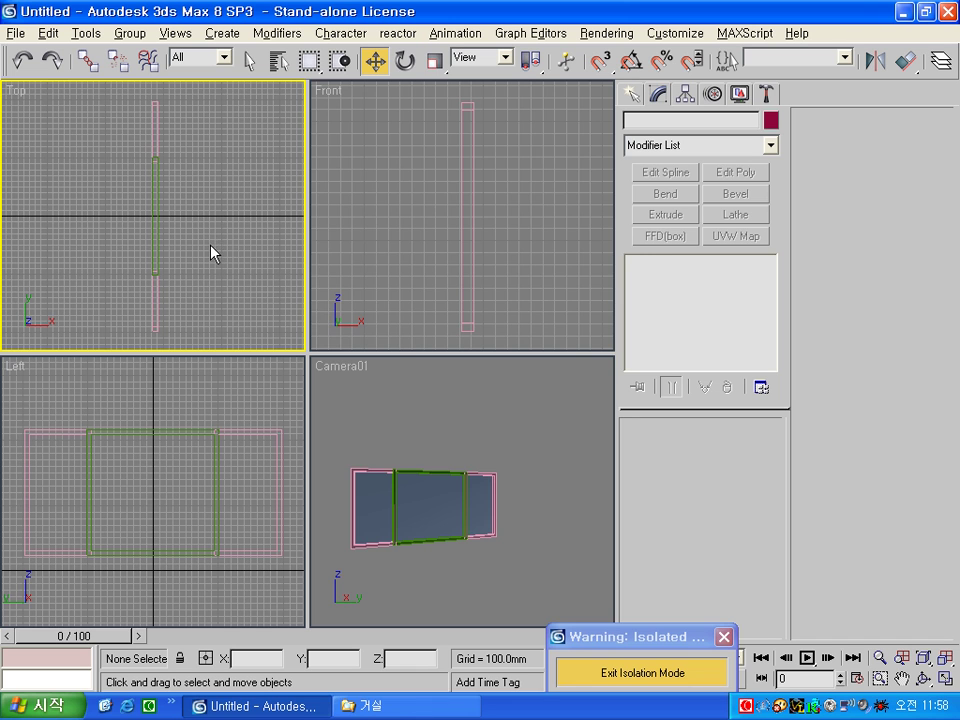
{"action": "key", "text": "alt+w"}
{"action": "key", "text": "g"}
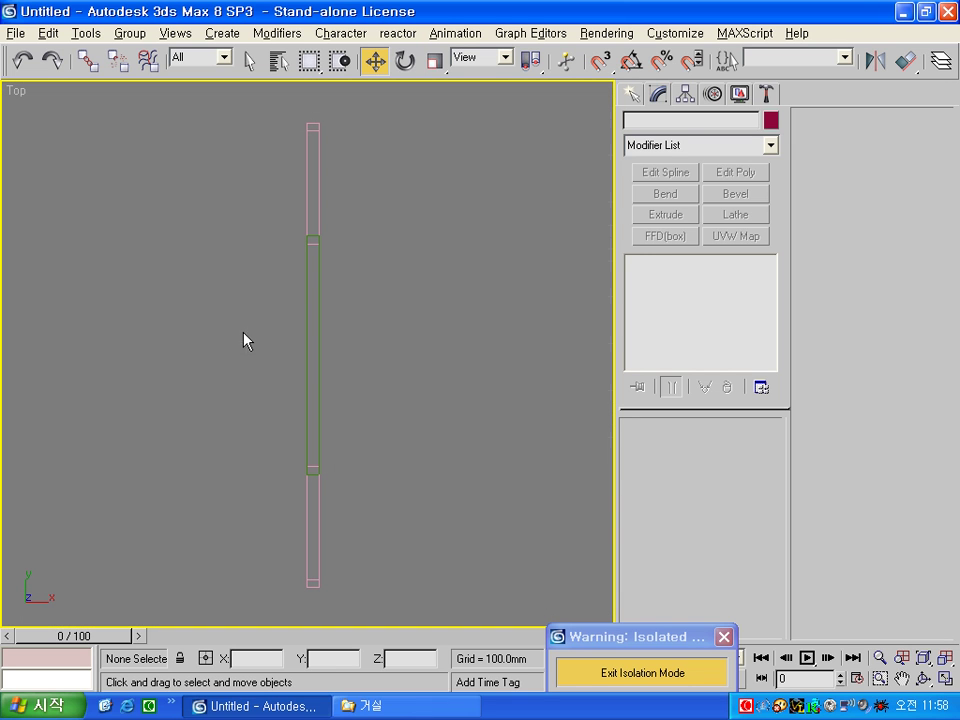
Shift the middle green frame 100 mm along X, then select the glass pane to check
{"action": "left_click", "coordinate": [318, 279]}
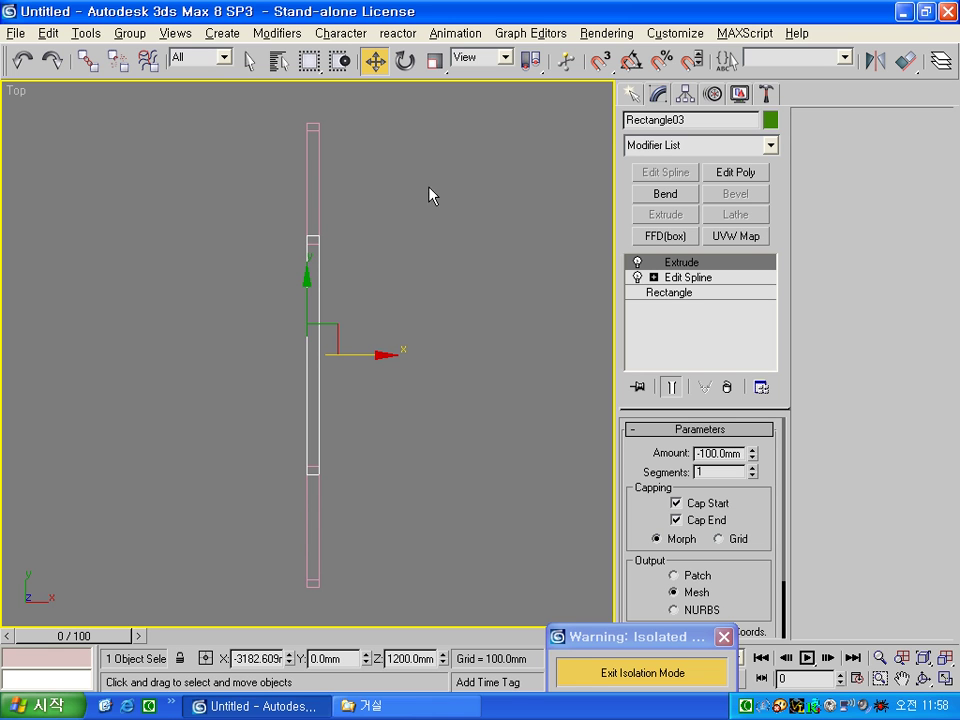
{"action": "right_click", "coordinate": [377, 68]}
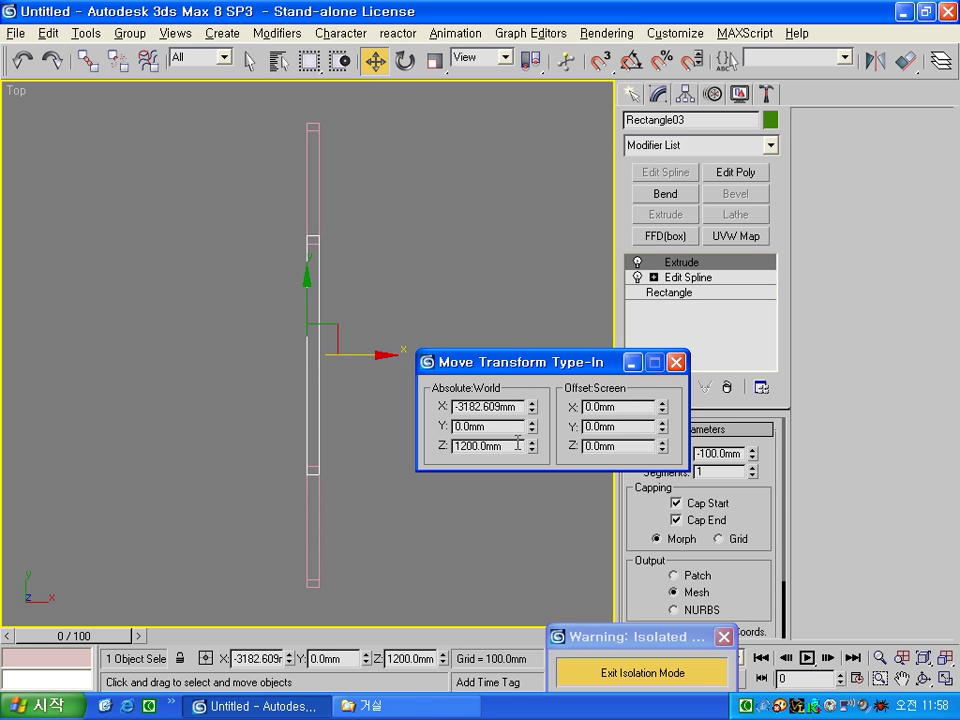
{"action": "double_click", "coordinate": [609, 407]}
{"action": "type", "text": "100"}
{"action": "key", "text": "BackSpace"}
{"action": "key", "text": "BackSpace"}
{"action": "key", "text": "BackSpace"}
{"action": "type", "text": "100"}
{"action": "key", "text": "Return"}
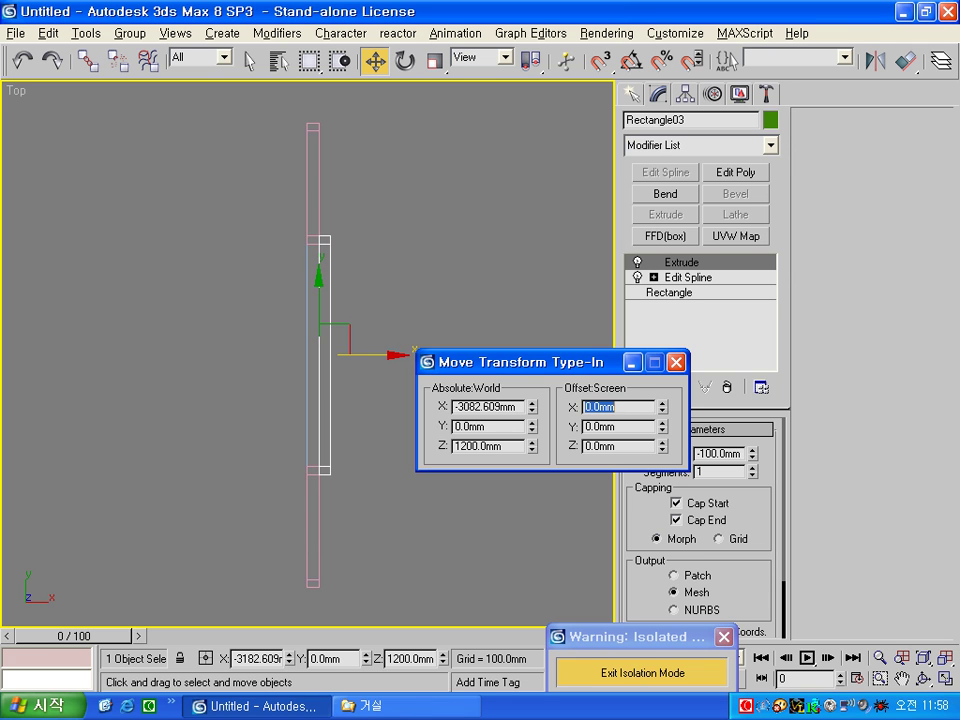
{"action": "left_click", "coordinate": [676, 362]}
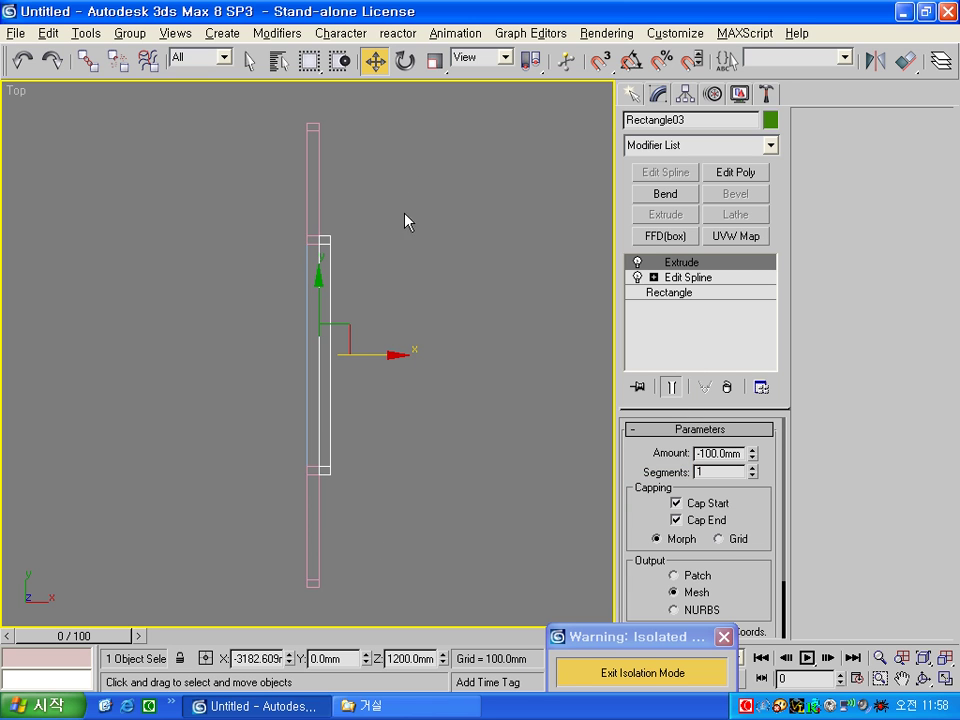
{"action": "left_click", "coordinate": [491, 150]}
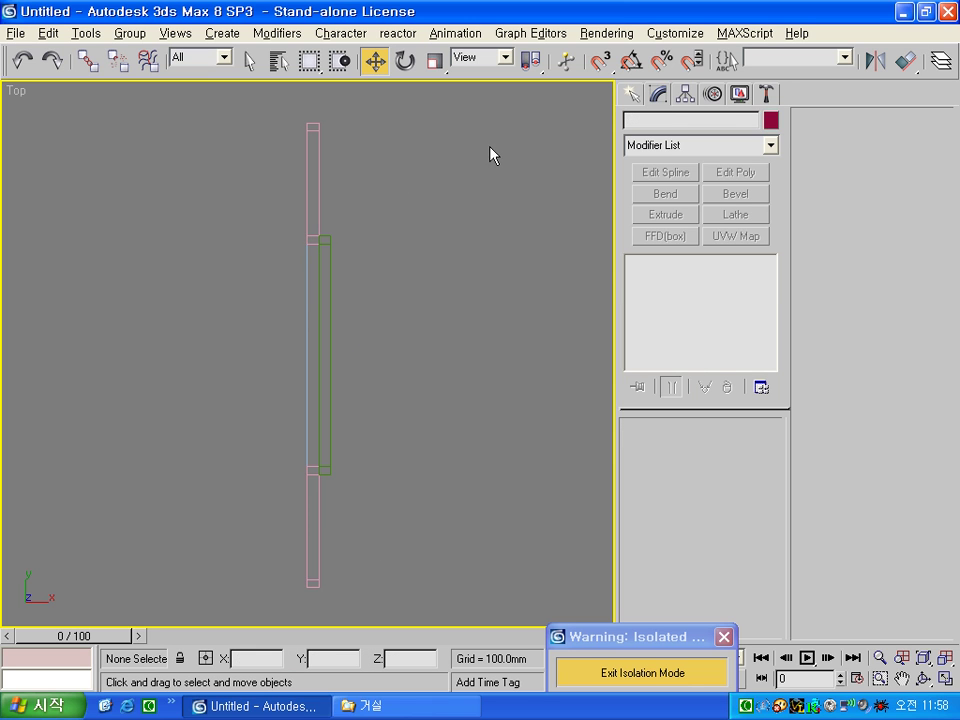
{"action": "left_click", "coordinate": [307, 310]}
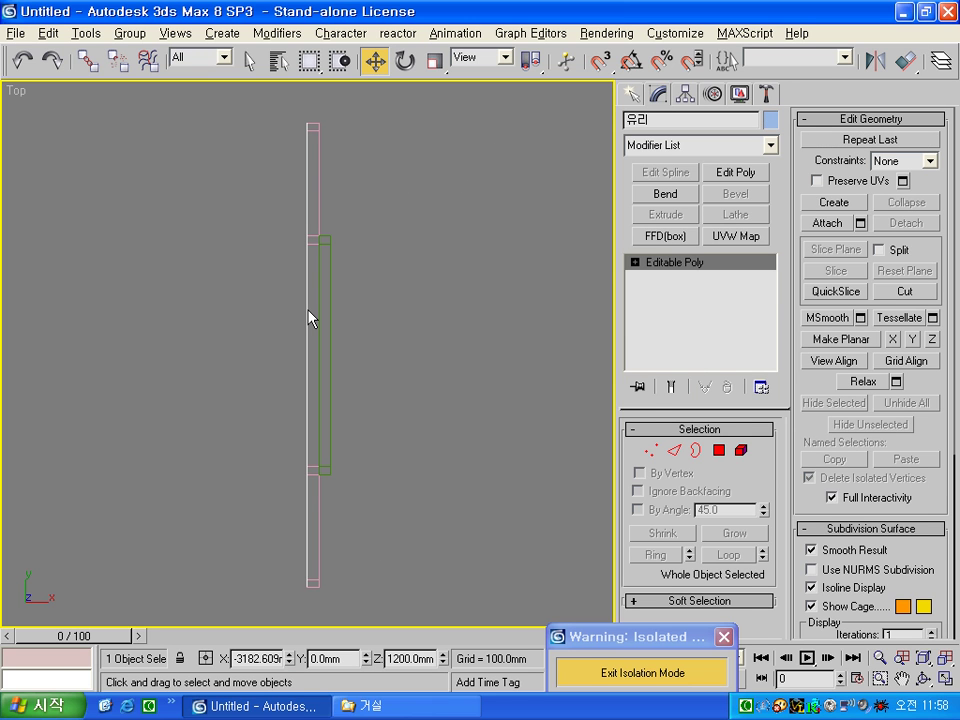
{"action": "left_click", "coordinate": [377, 358]}
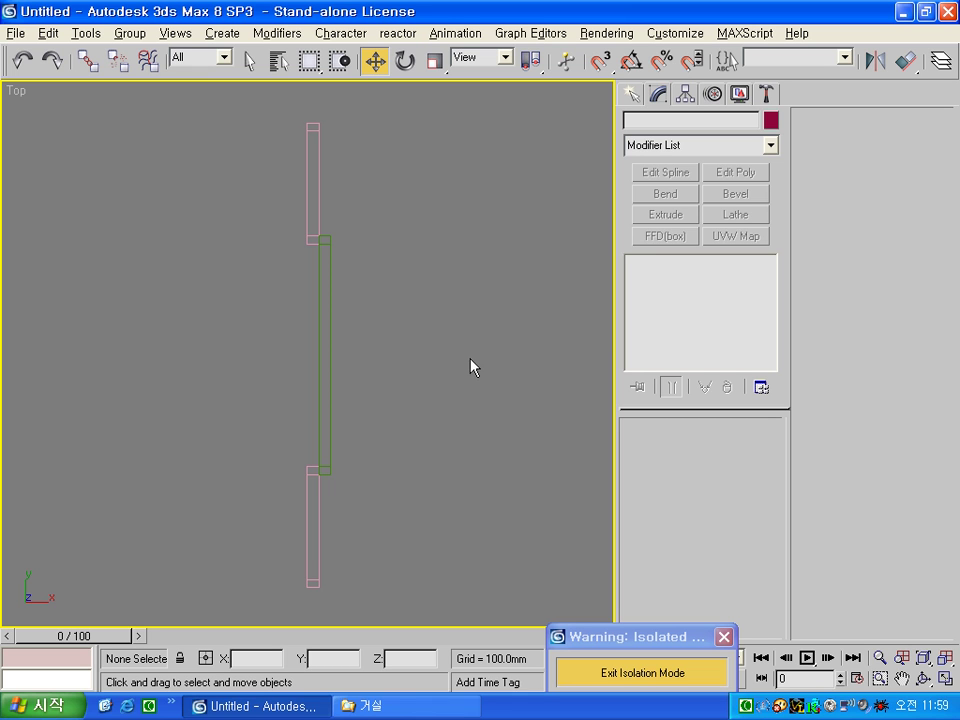
Rename the bottom frame to '유리프레임1'
{"action": "left_click", "coordinate": [330, 362]}
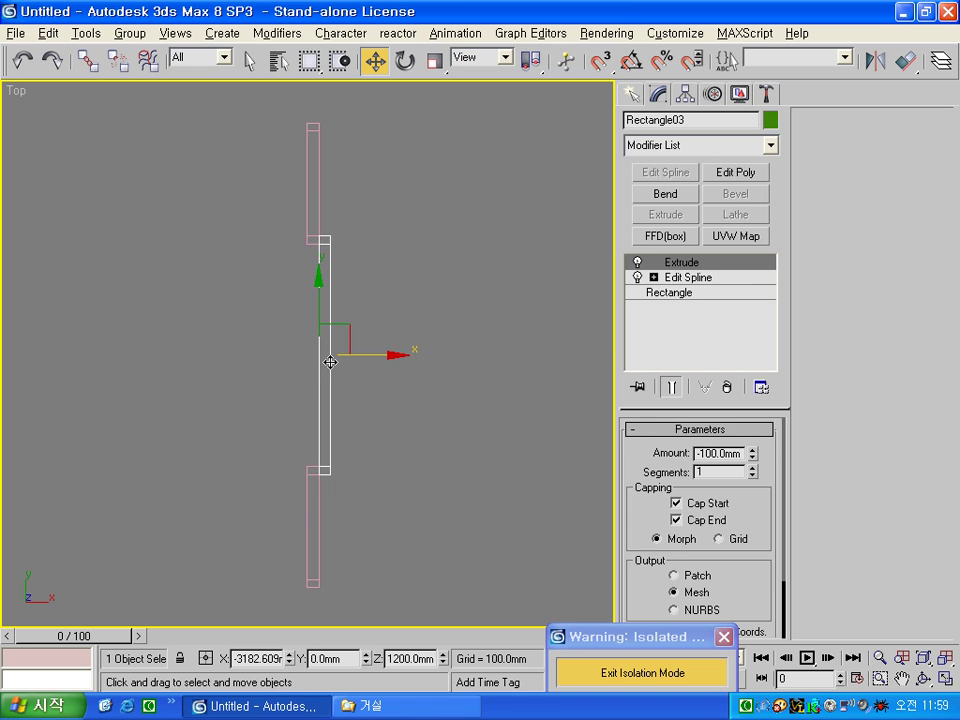
{"action": "left_click", "coordinate": [460, 467]}
{"action": "left_click", "coordinate": [320, 534]}
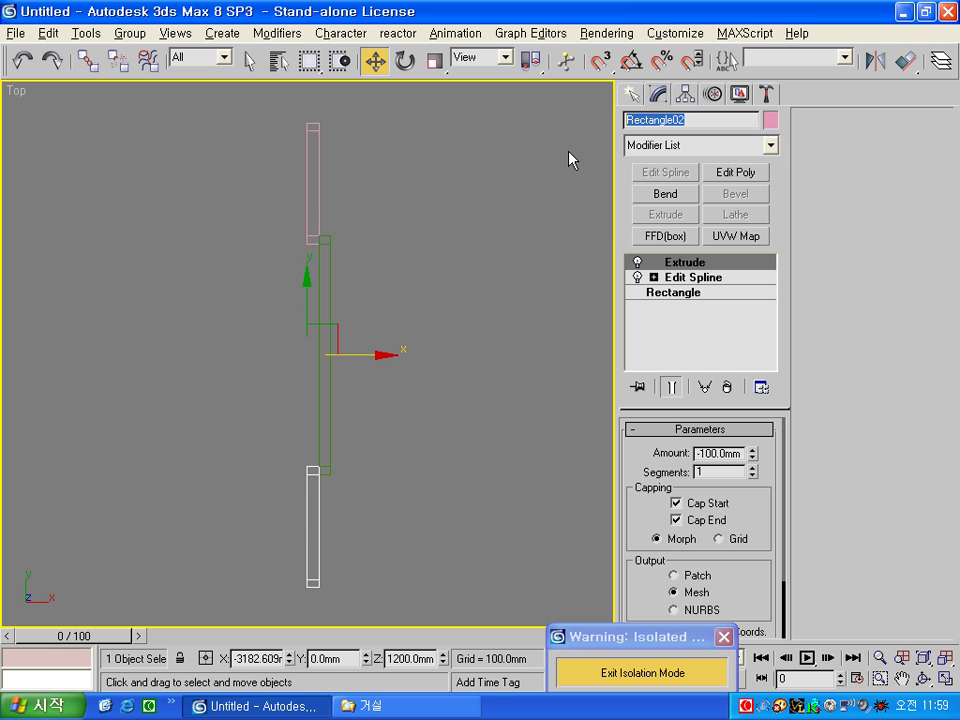
{"action": "type", "text": "유리프레임1"}
{"action": "key", "text": "Return"}
Rename the middle frame '유리프레임' and the top frame '유리프레임1'
{"action": "left_click", "coordinate": [325, 248]}
{"action": "left_click", "coordinate": [694, 122]}
{"action": "type", "text": "유리프레임"}
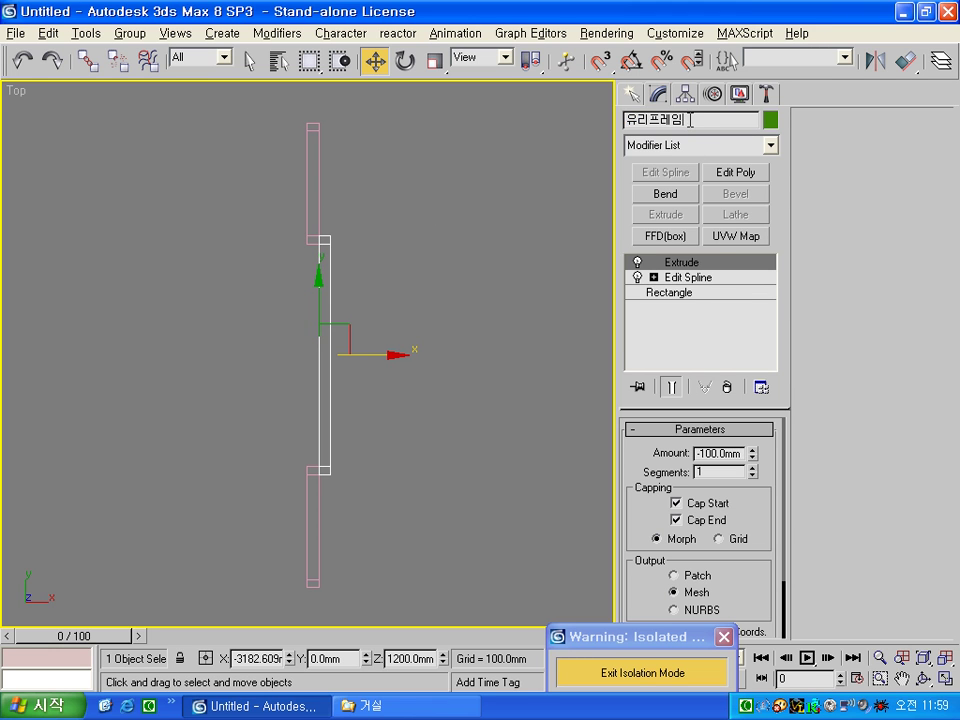
{"action": "left_click", "coordinate": [484, 251]}
{"action": "left_click", "coordinate": [314, 197]}
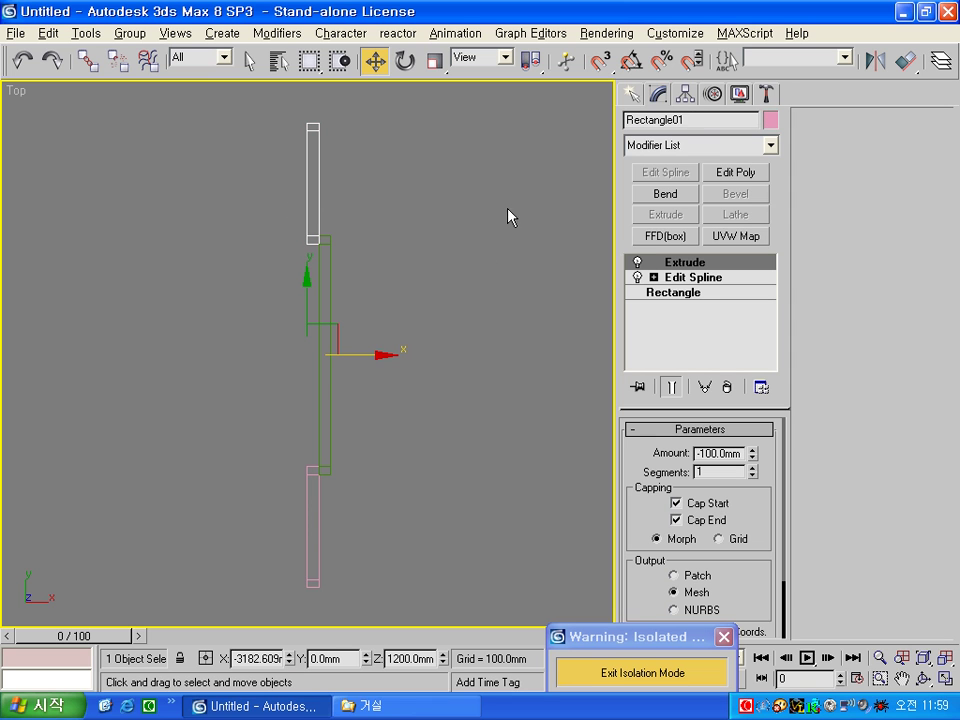
{"action": "left_click", "coordinate": [690, 121]}
{"action": "type", "text": "유리프레임1"}
{"action": "left_click", "coordinate": [461, 274]}
Group all three frames into a group named '프레임'
{"action": "left_click_drag", "start_coordinate": [386, 540], "coordinate": [201, 176]}
{"action": "left_click", "coordinate": [130, 33]}
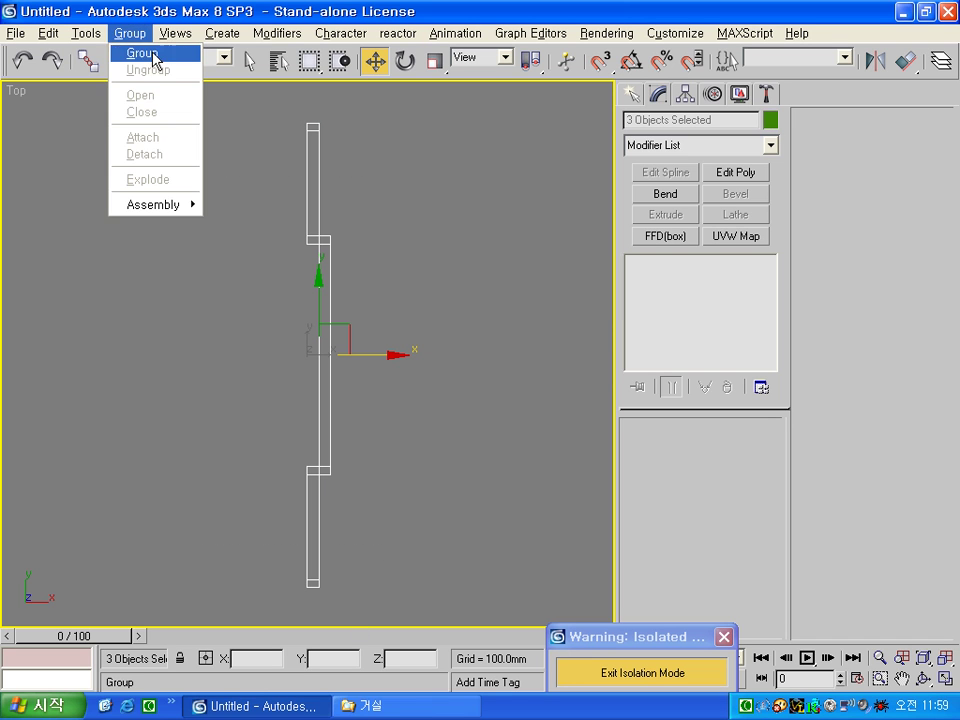
{"action": "left_click", "coordinate": [142, 53]}
{"action": "type", "text": "프레임"}
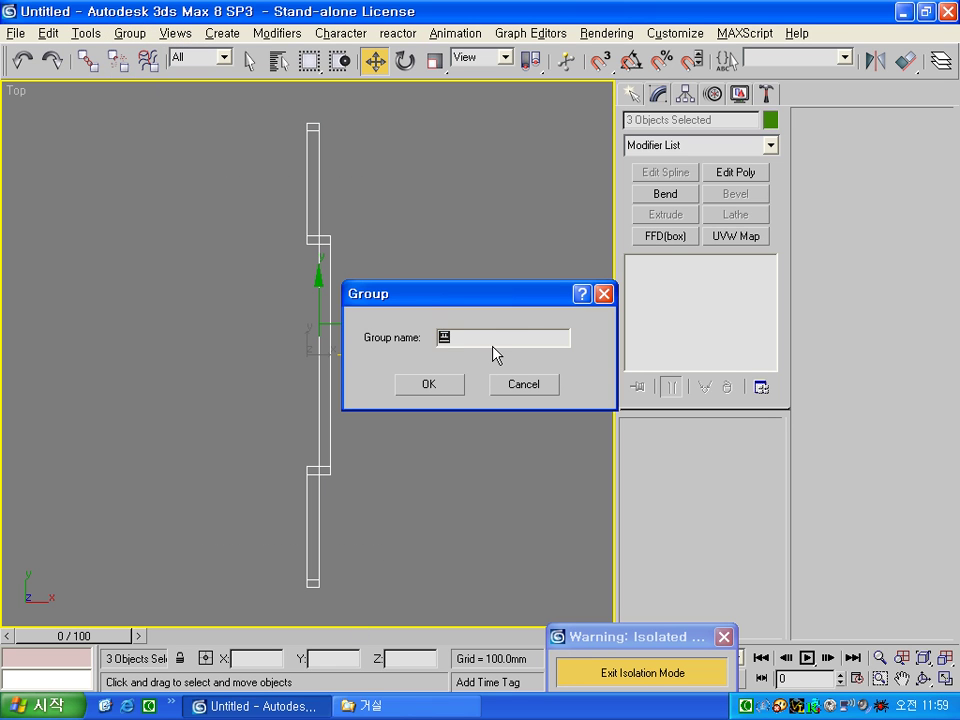
{"action": "key", "text": "Return"}
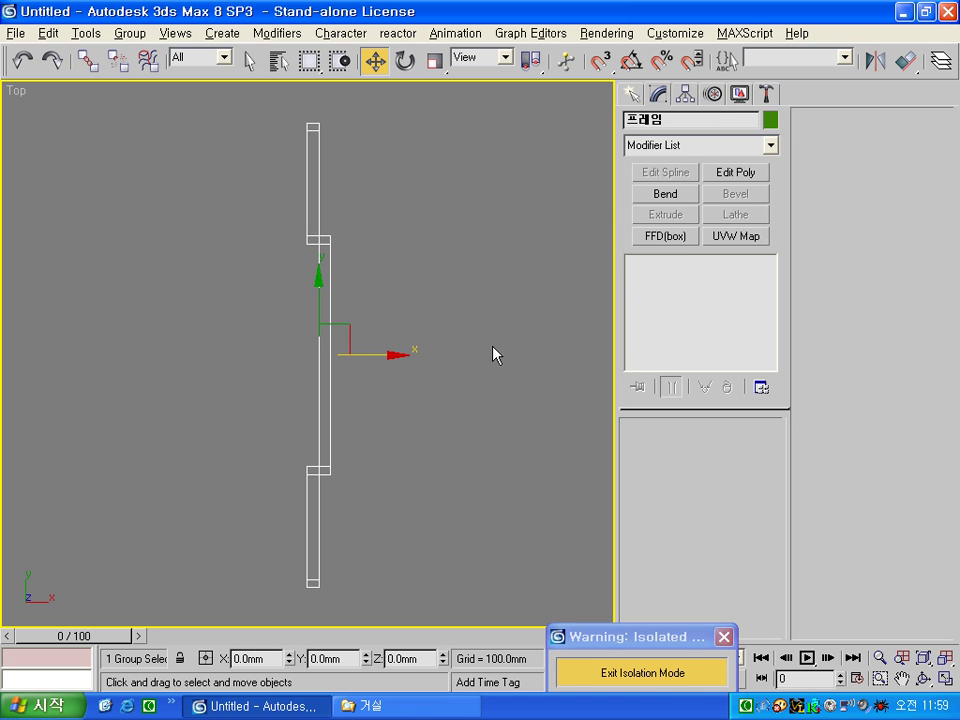
{"action": "left_click", "coordinate": [469, 439]}
Exit isolation, restore the four-view layout, and activate the Camera01 view
{"action": "left_click", "coordinate": [642, 672]}
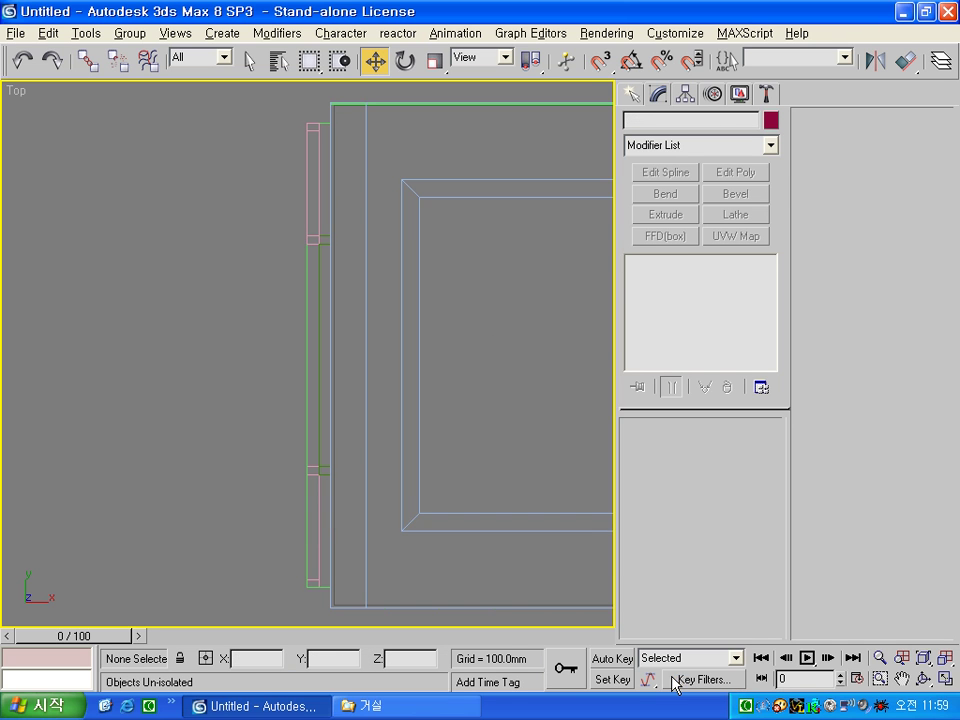
{"action": "key", "text": "alt+w"}
{"action": "left_click", "coordinate": [428, 514]}
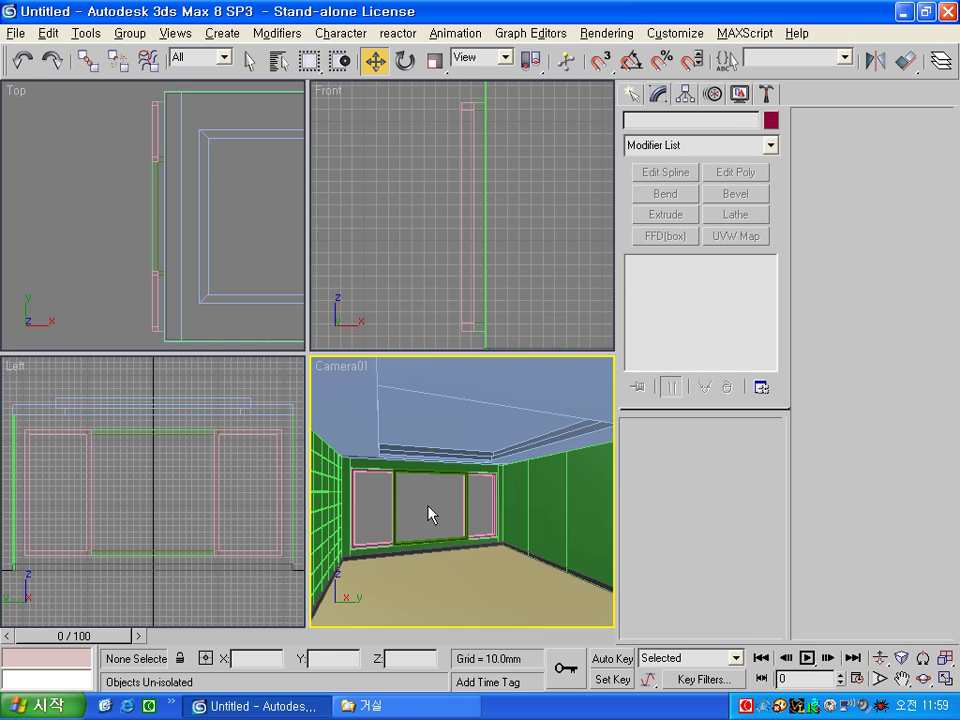